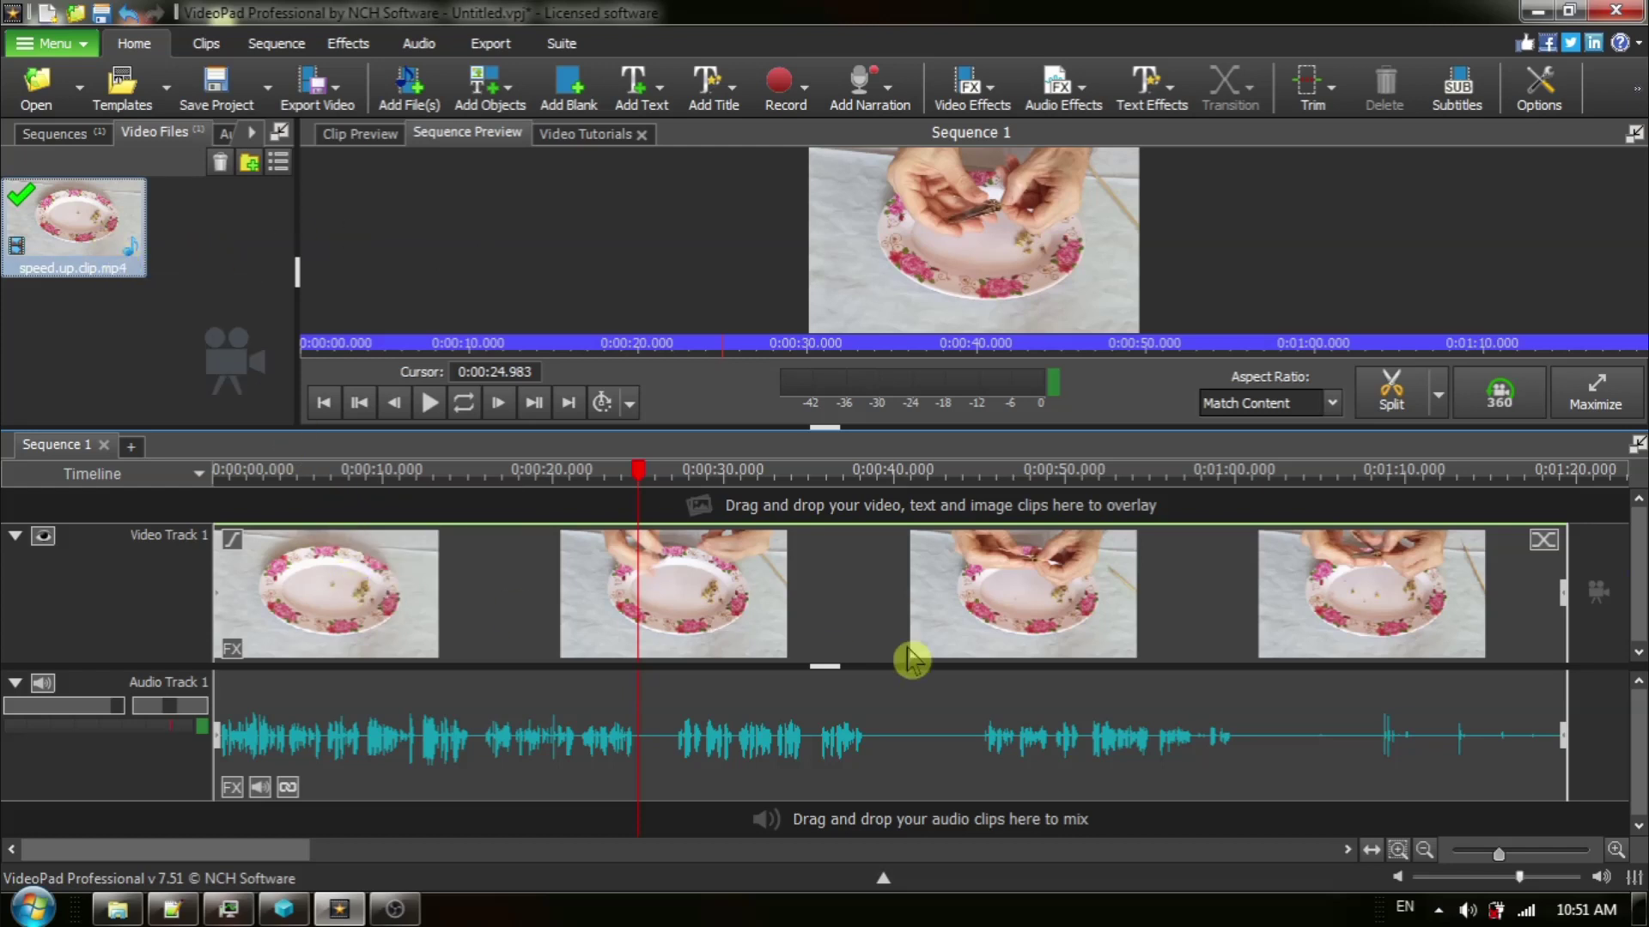
# Step: After browsing the imported files, split all tracks at 0:00:24.983 and near 0:01:13
pyautogui.click(233, 143)
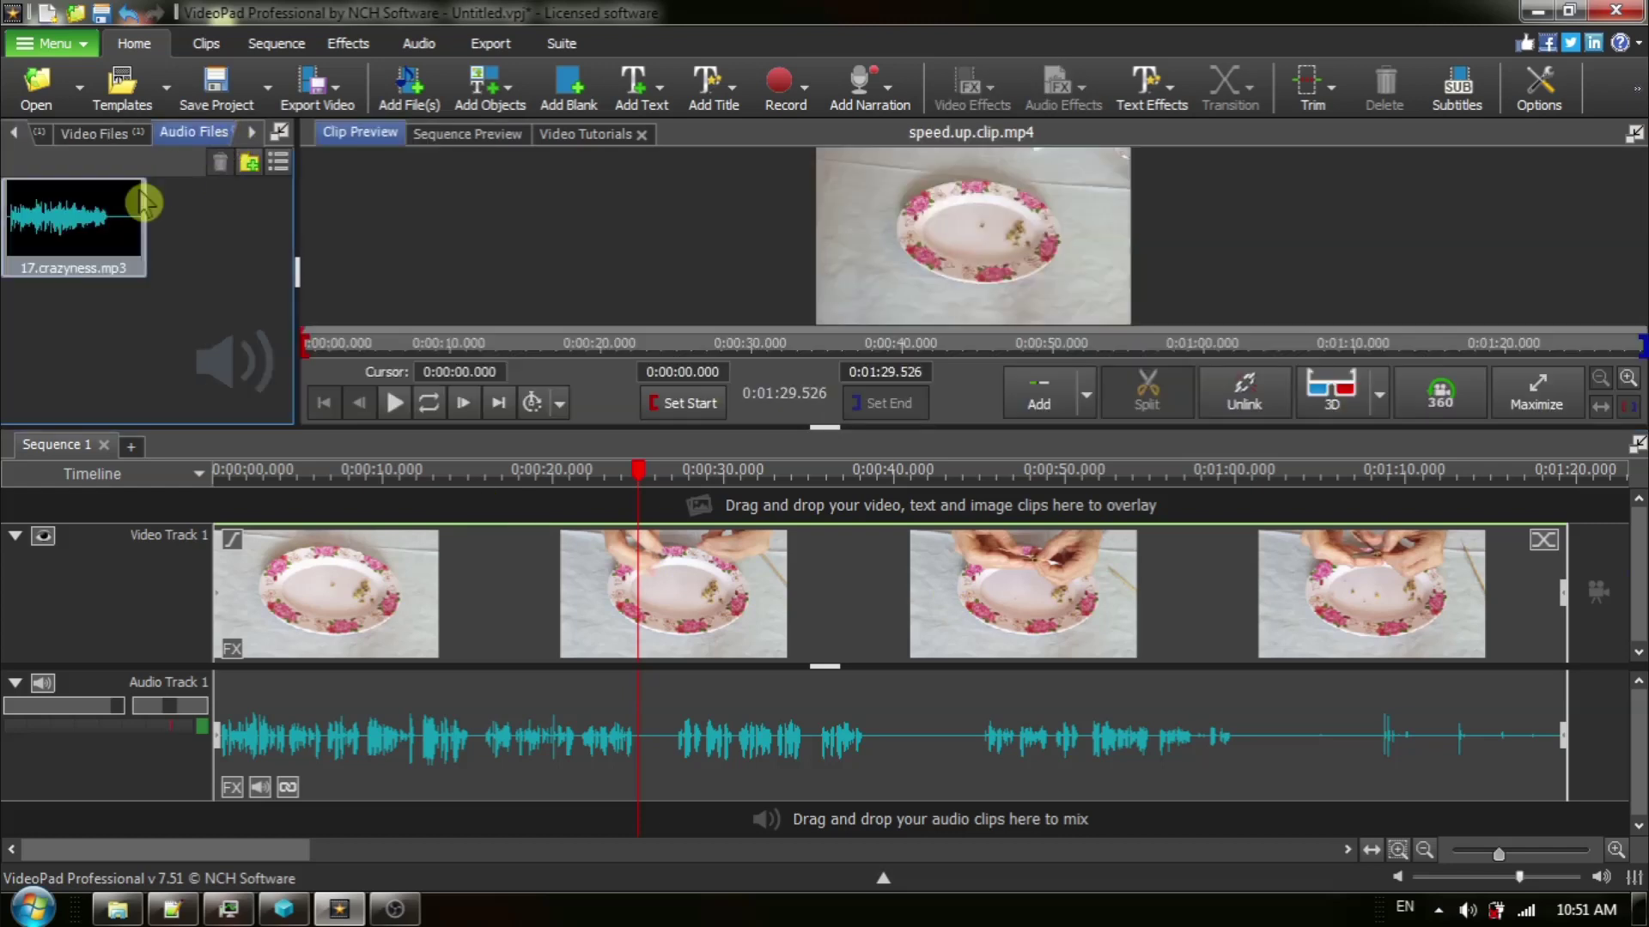
pyautogui.click(115, 138)
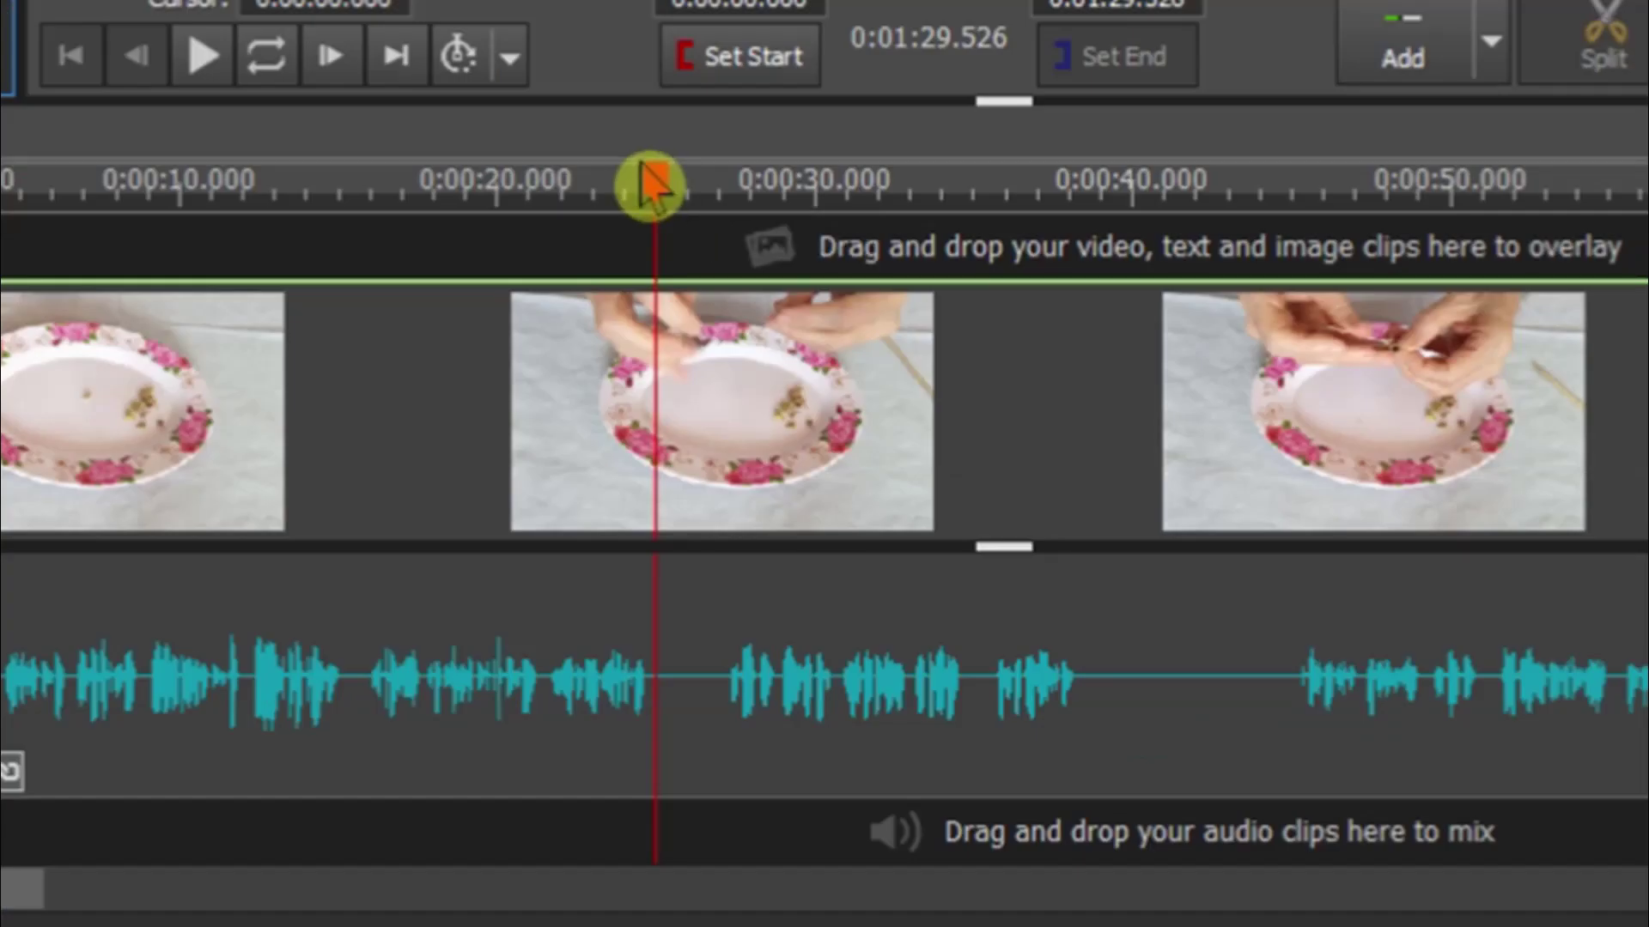
pyautogui.moveTo(638, 472)
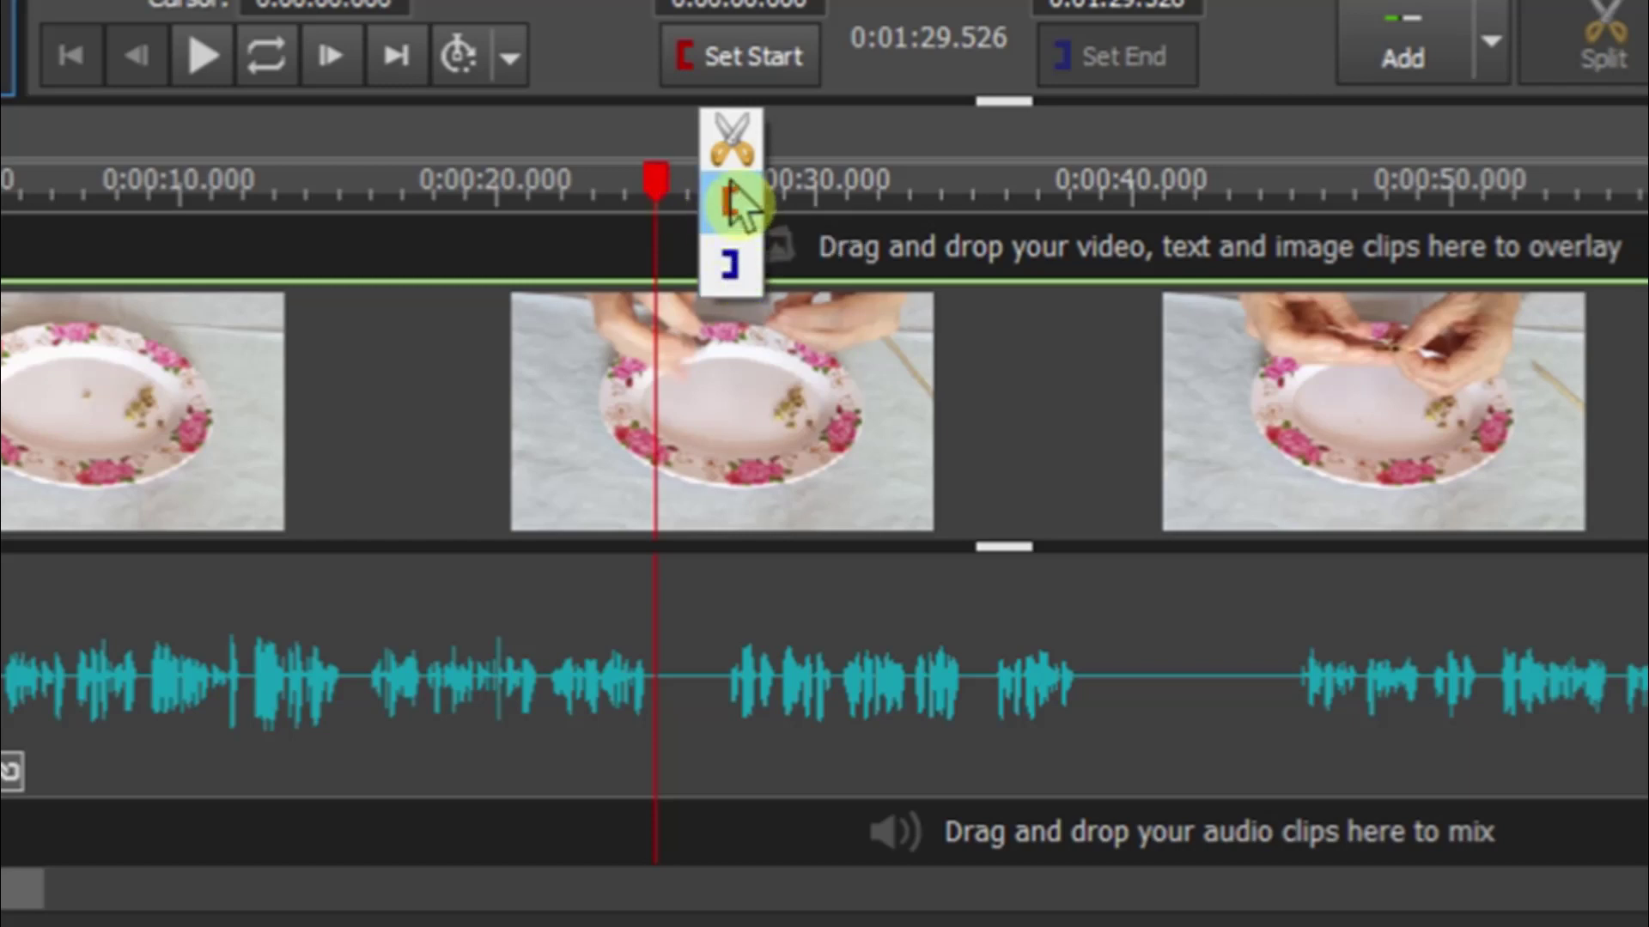
pyautogui.click(729, 139)
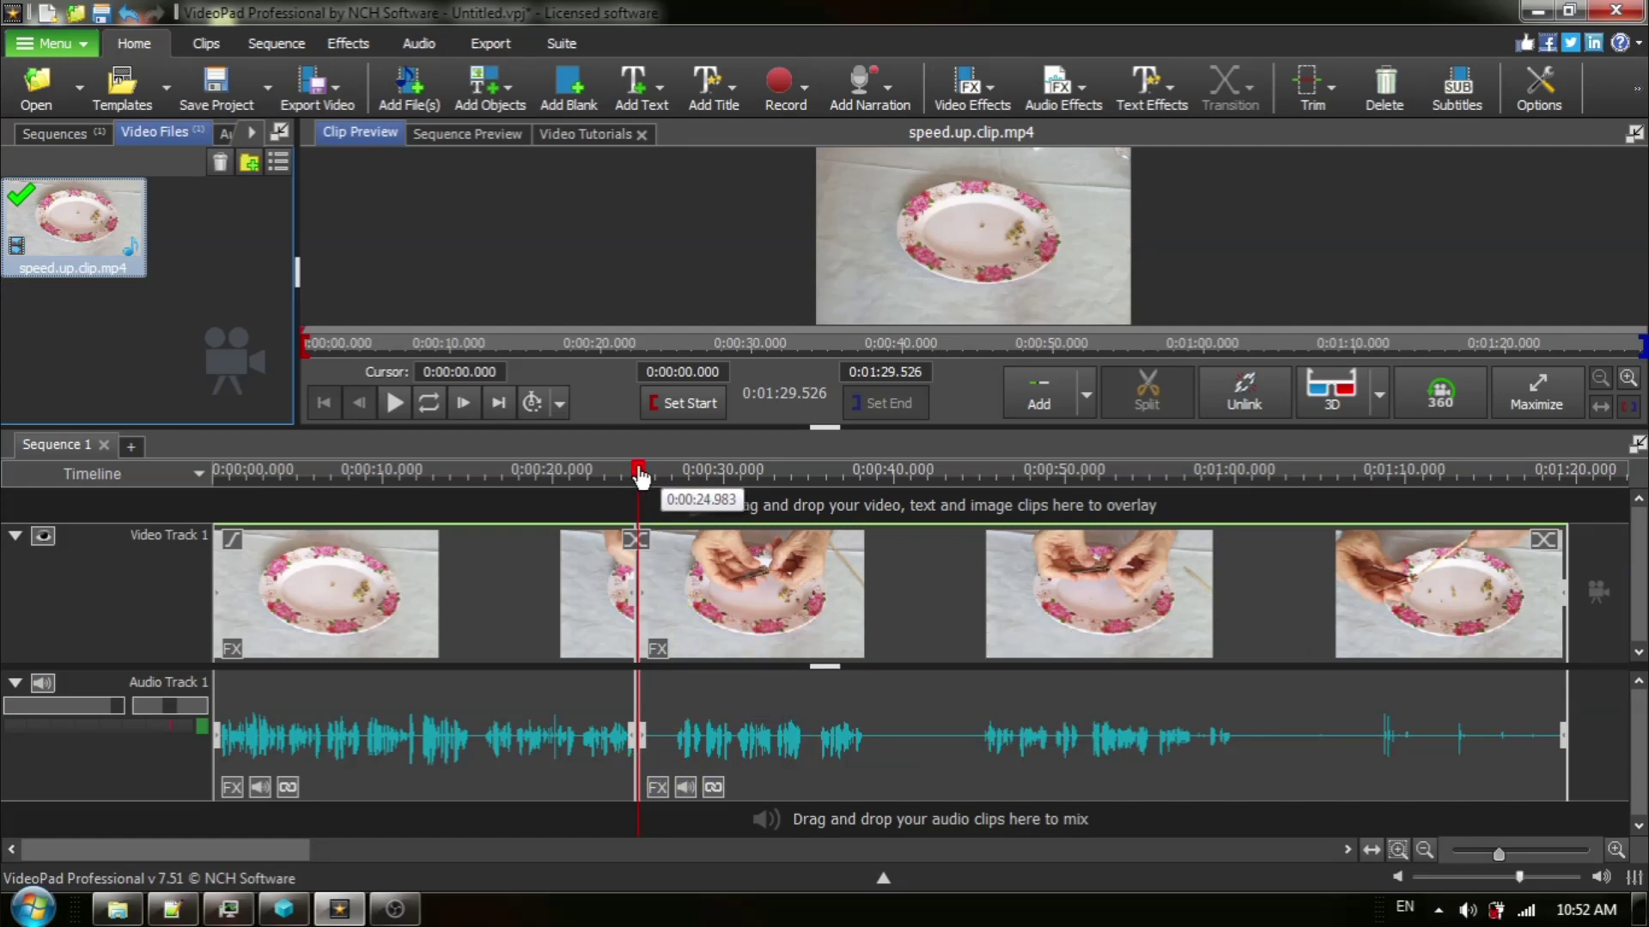
pyautogui.moveTo(640, 477); pyautogui.dragTo(1458, 596)
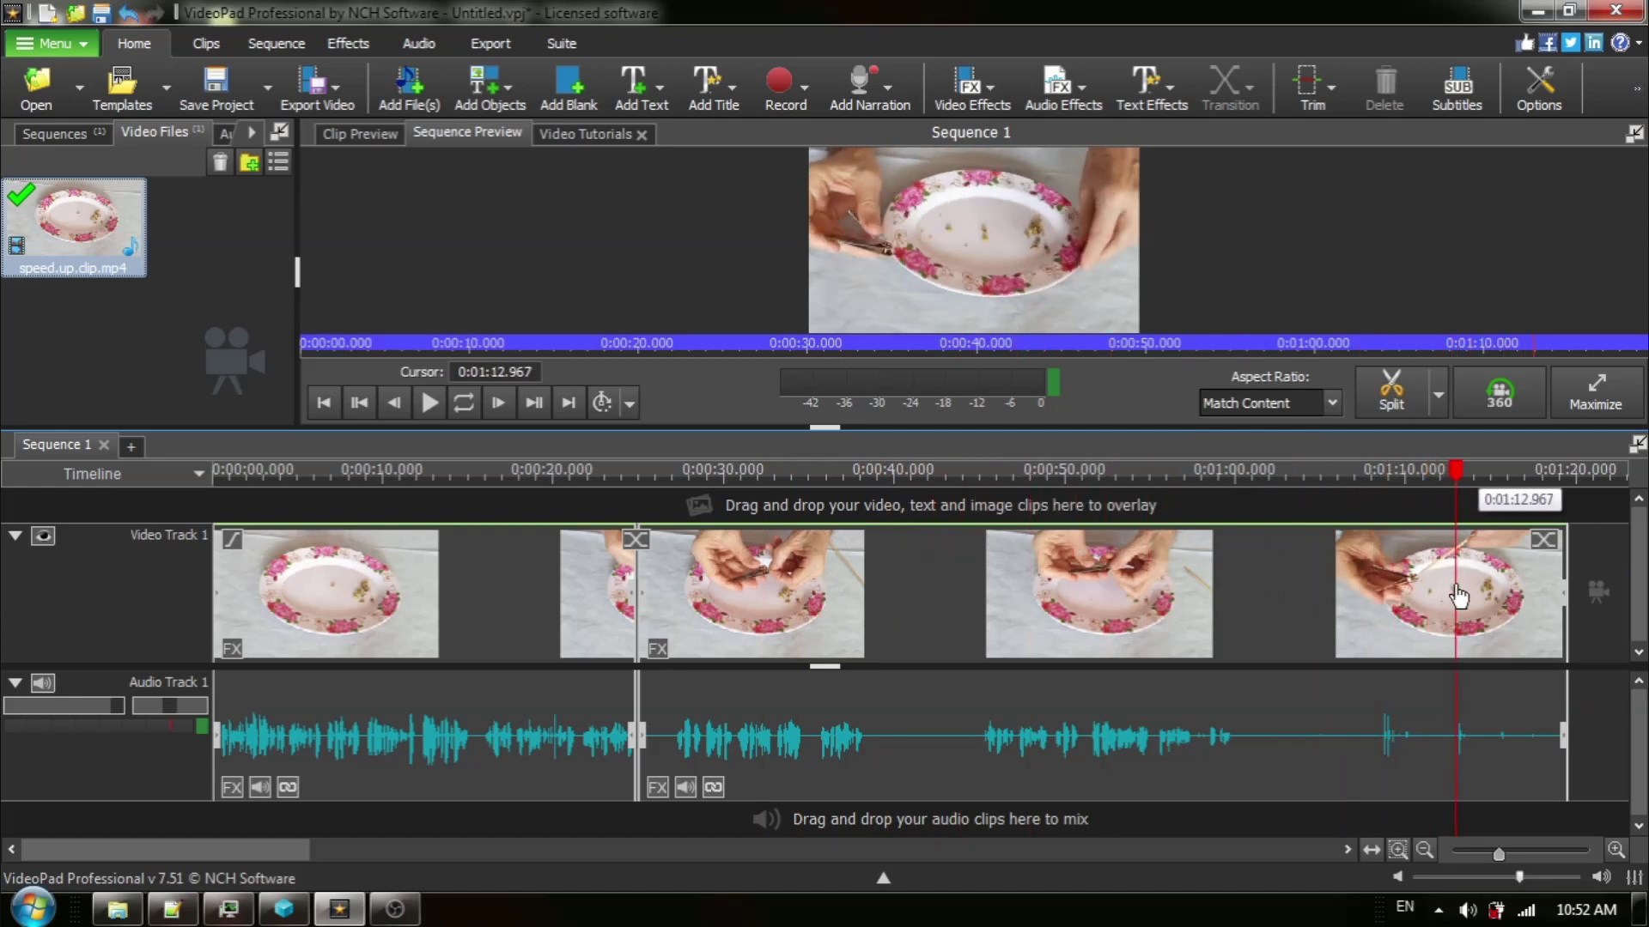
pyautogui.moveTo(1293, 309)
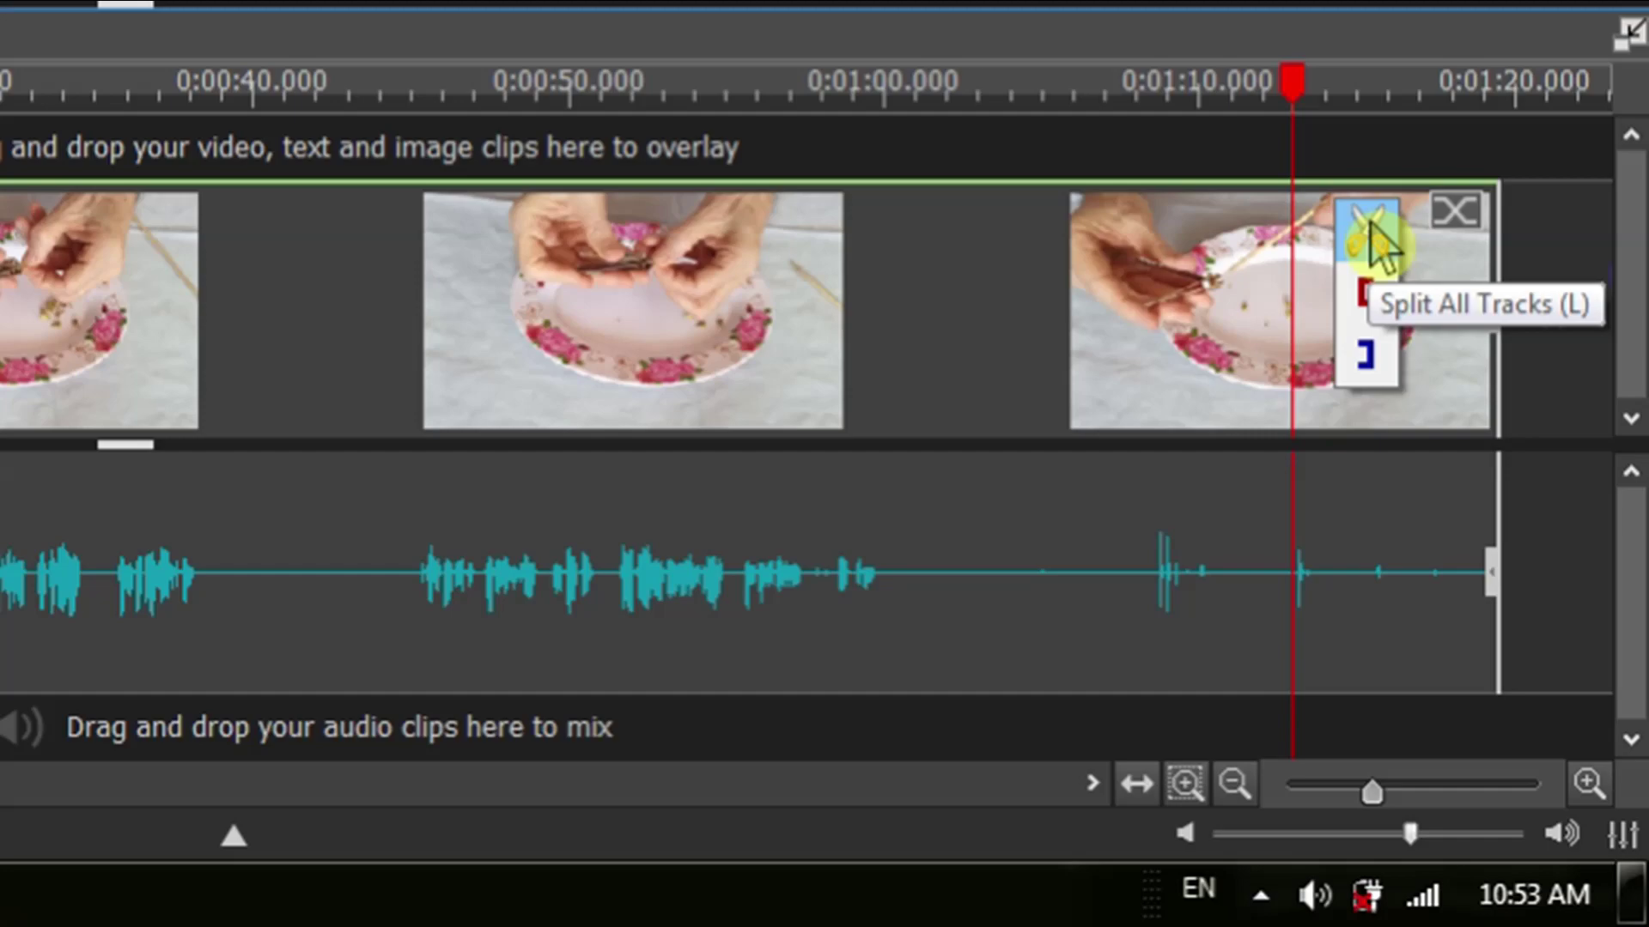
pyautogui.click(1370, 234)
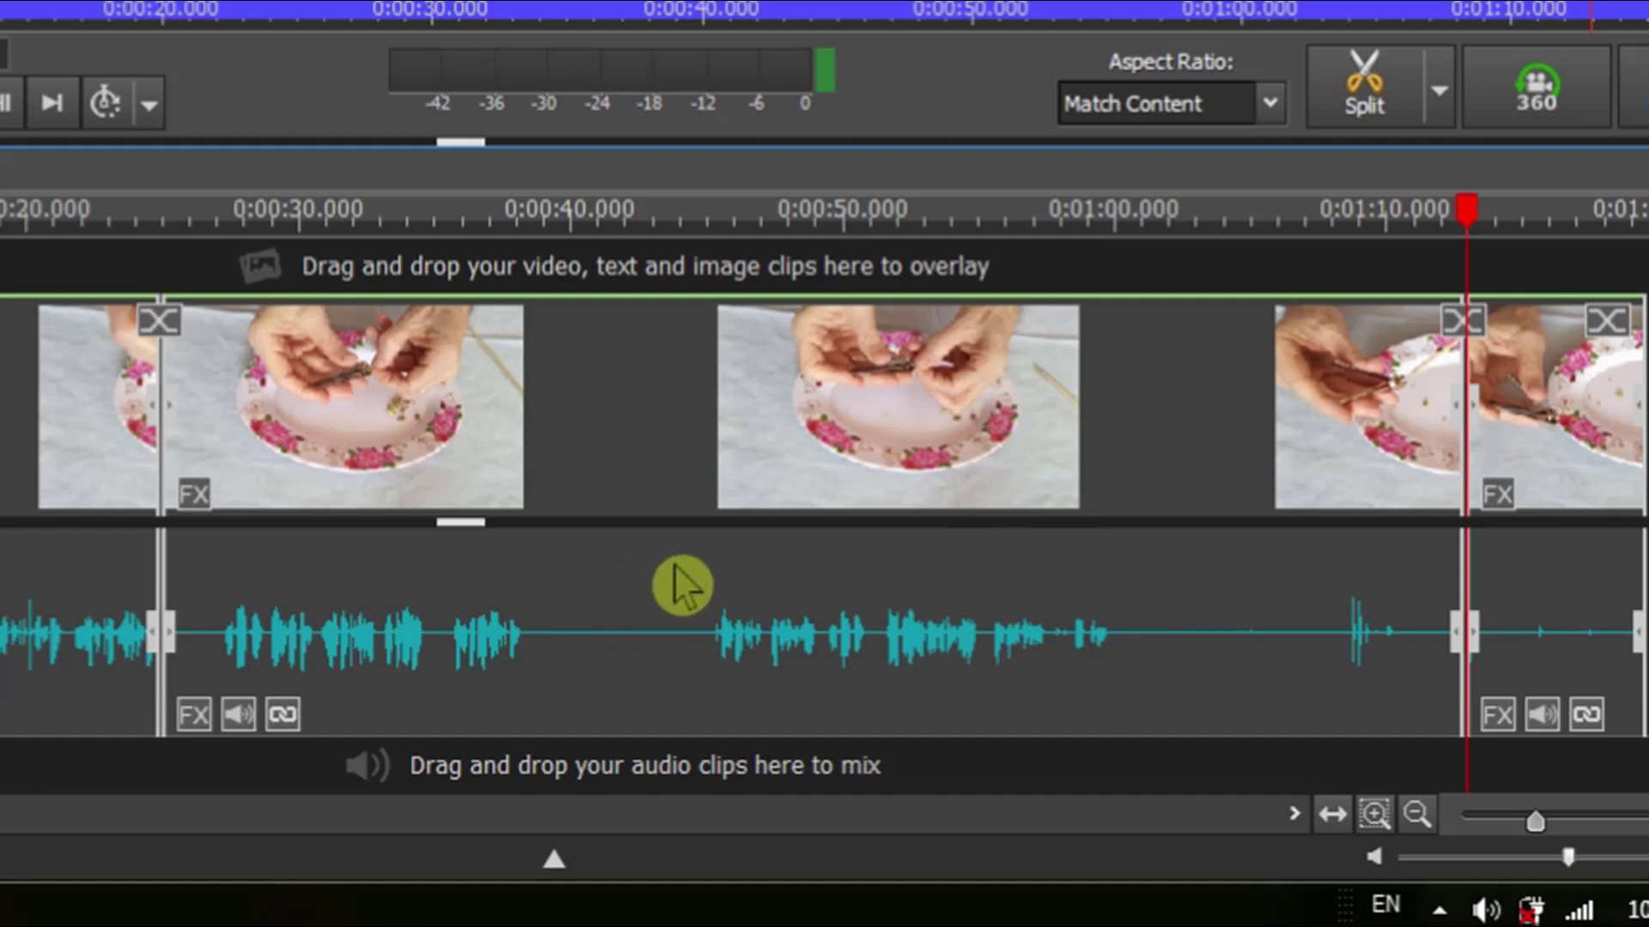
# Step: Select the middle audio section and bring up its right-click menu
pyautogui.click(673, 582)
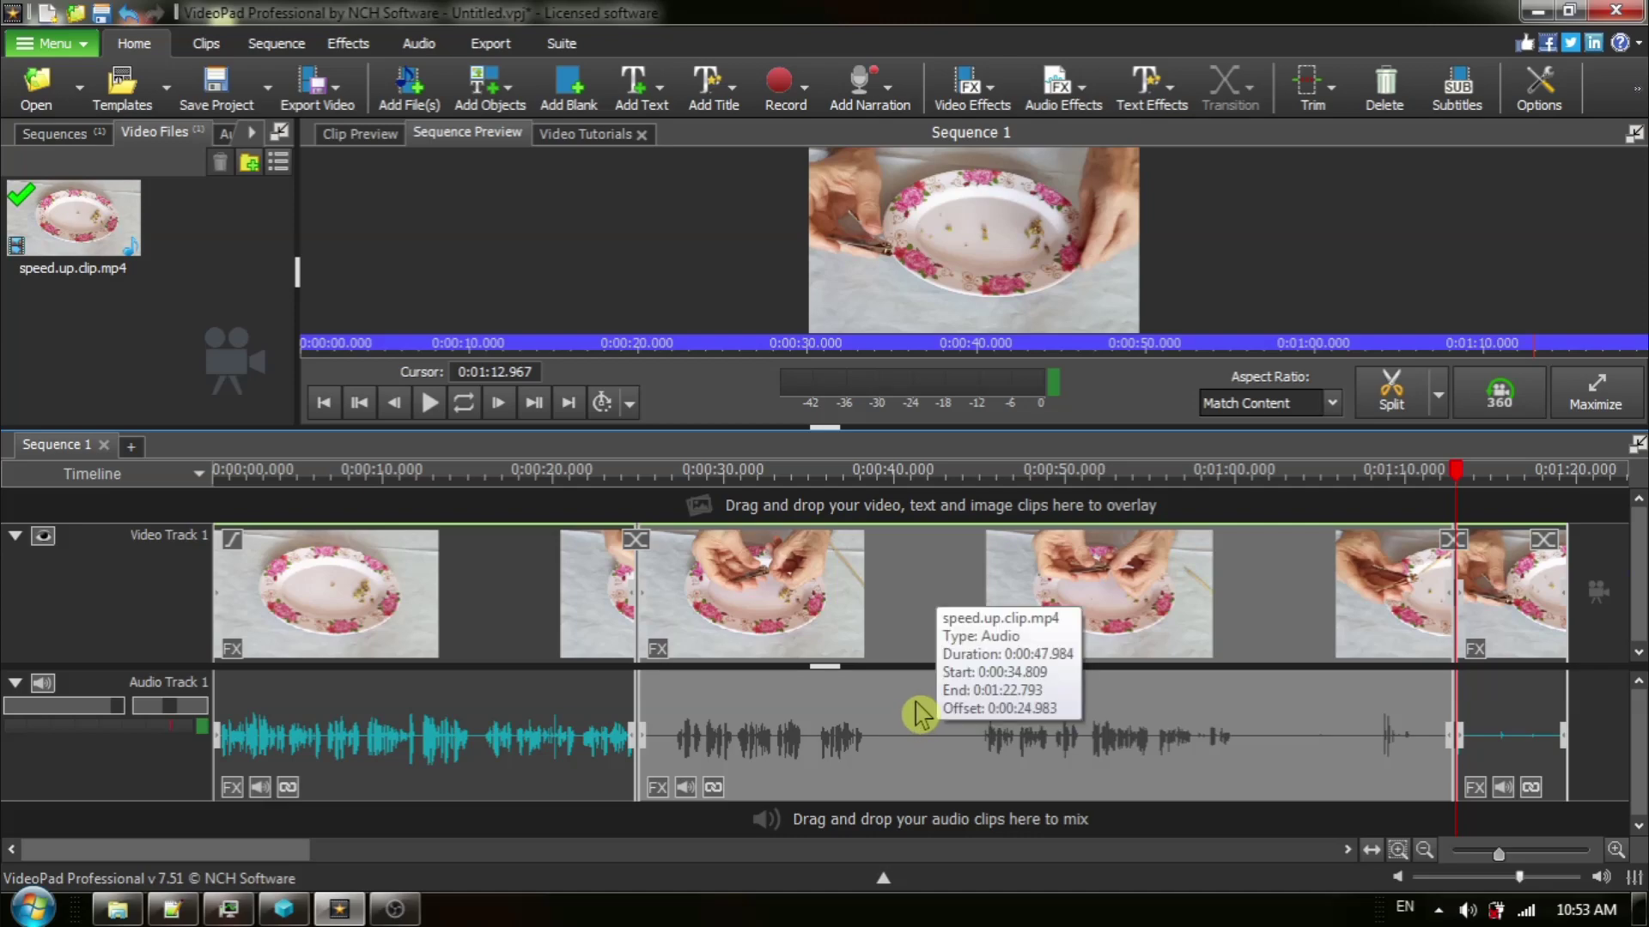
pyautogui.rightClick(920, 715)
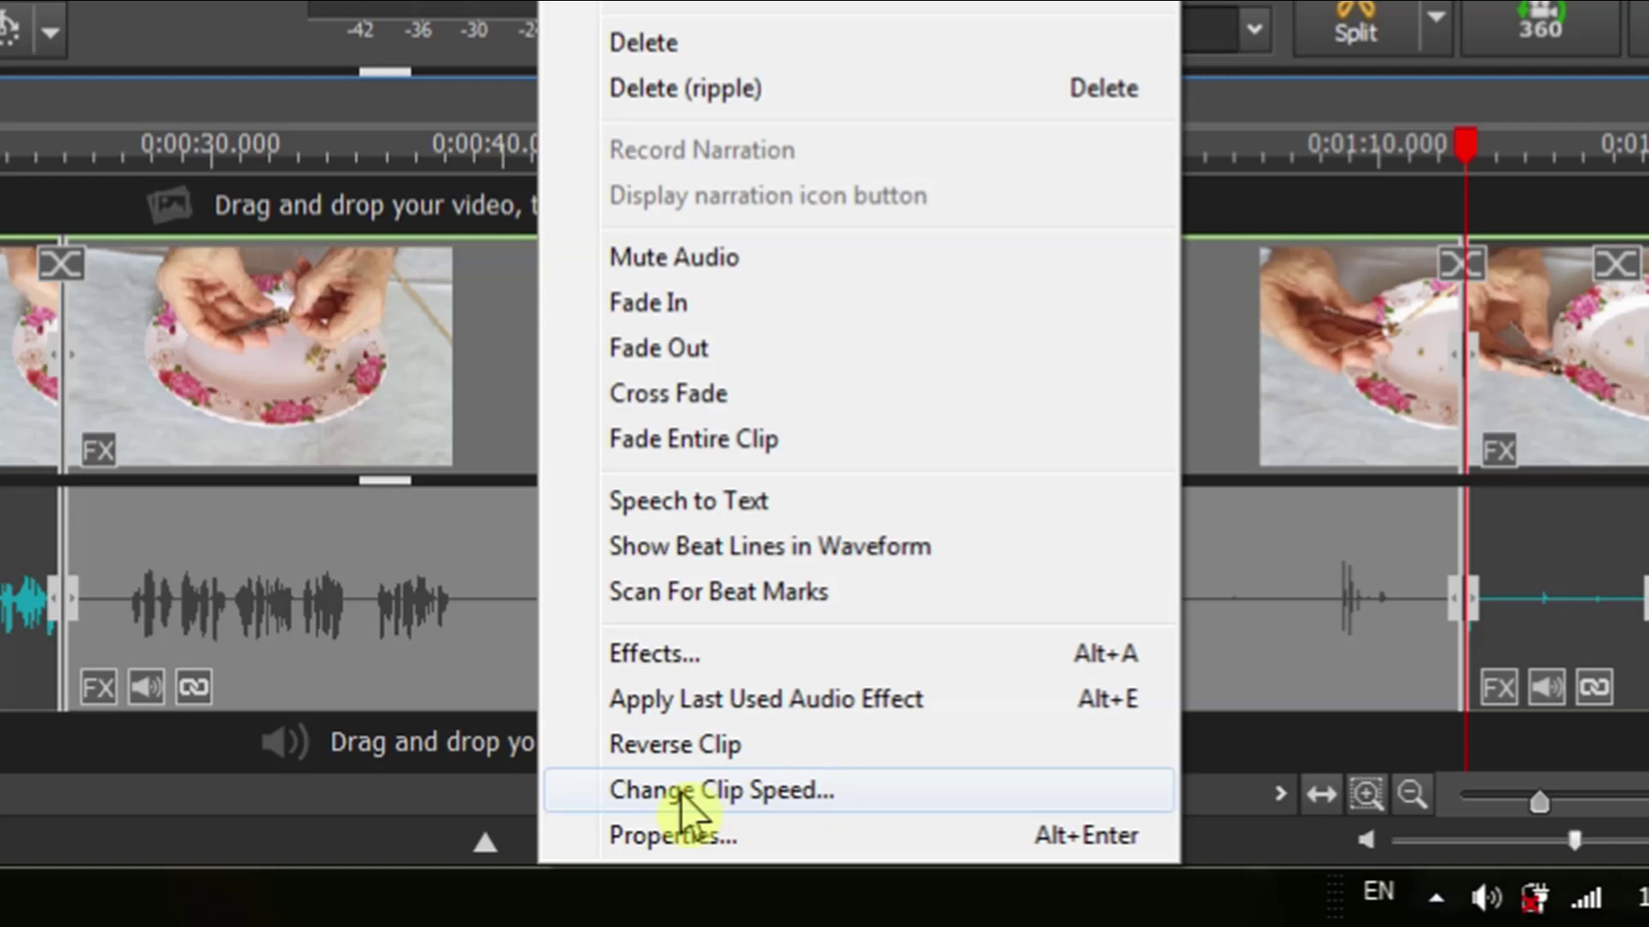
# Step: Set the middle section's Change Clip Speed value to 500%
pyautogui.click(752, 791)
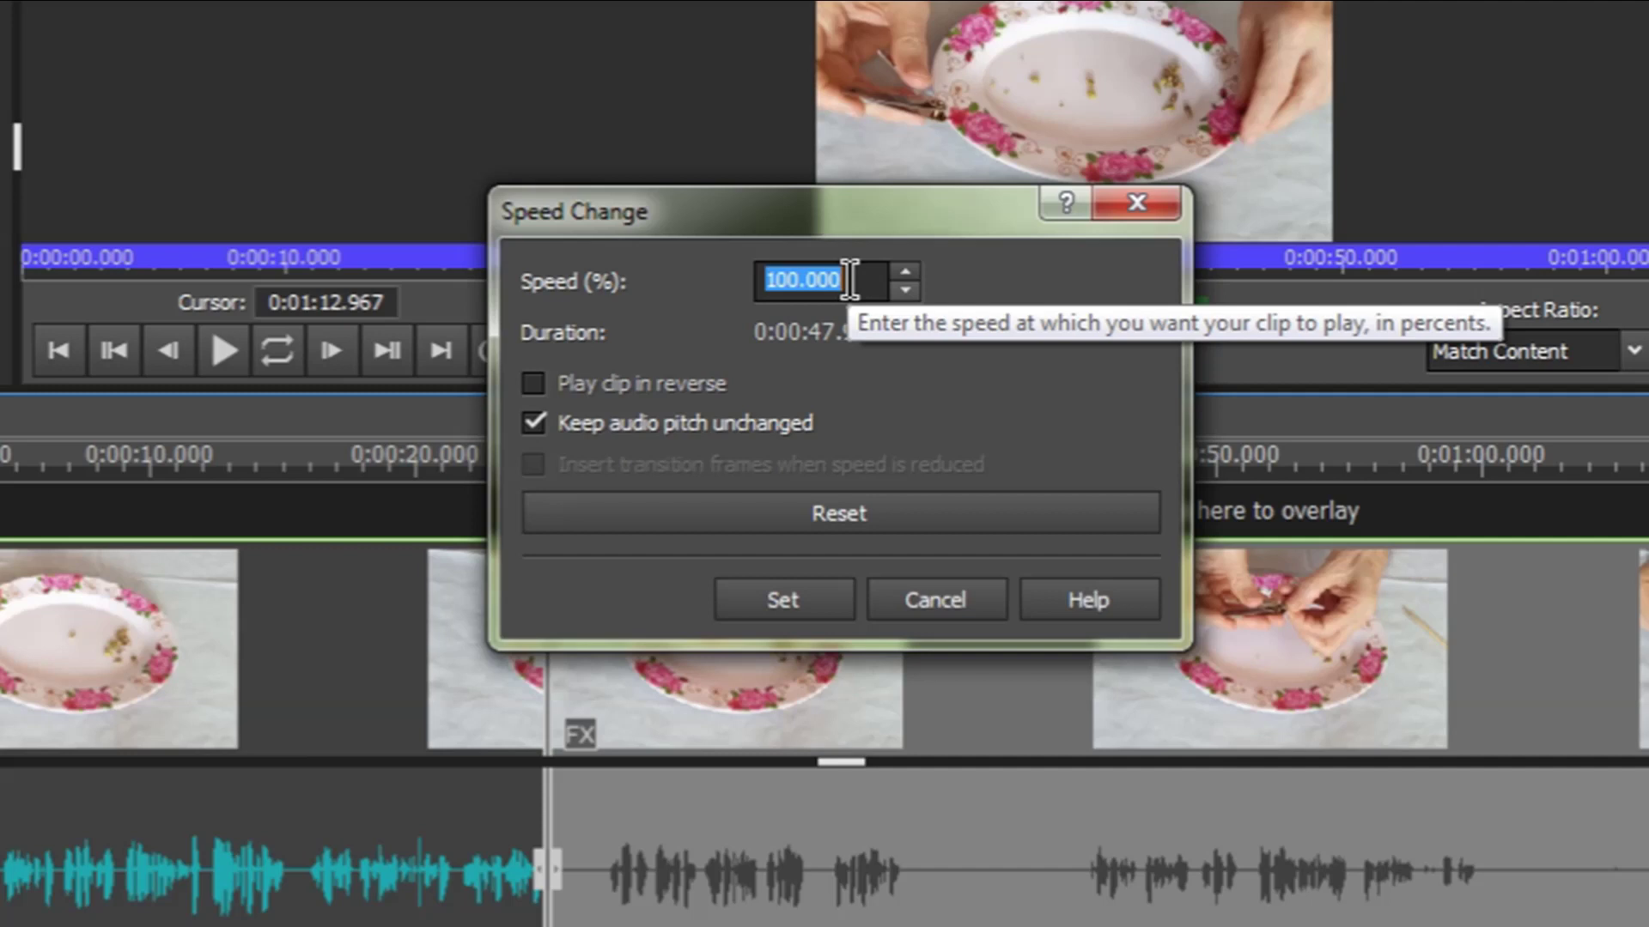
pyautogui.click(851, 323)
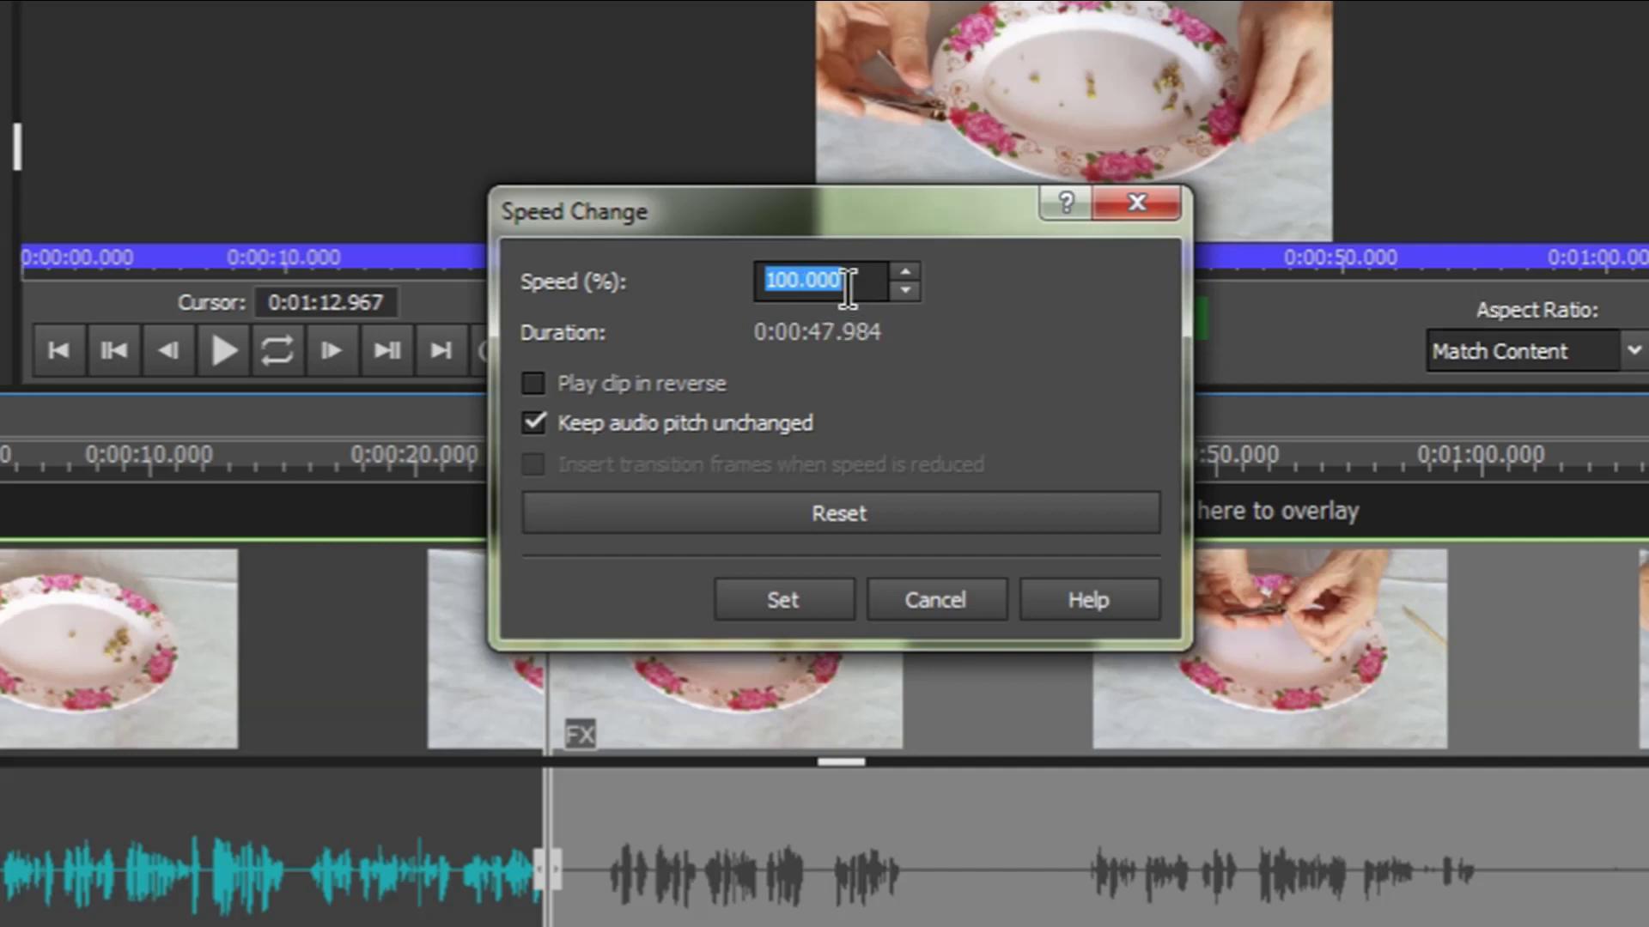
pyautogui.write('5')
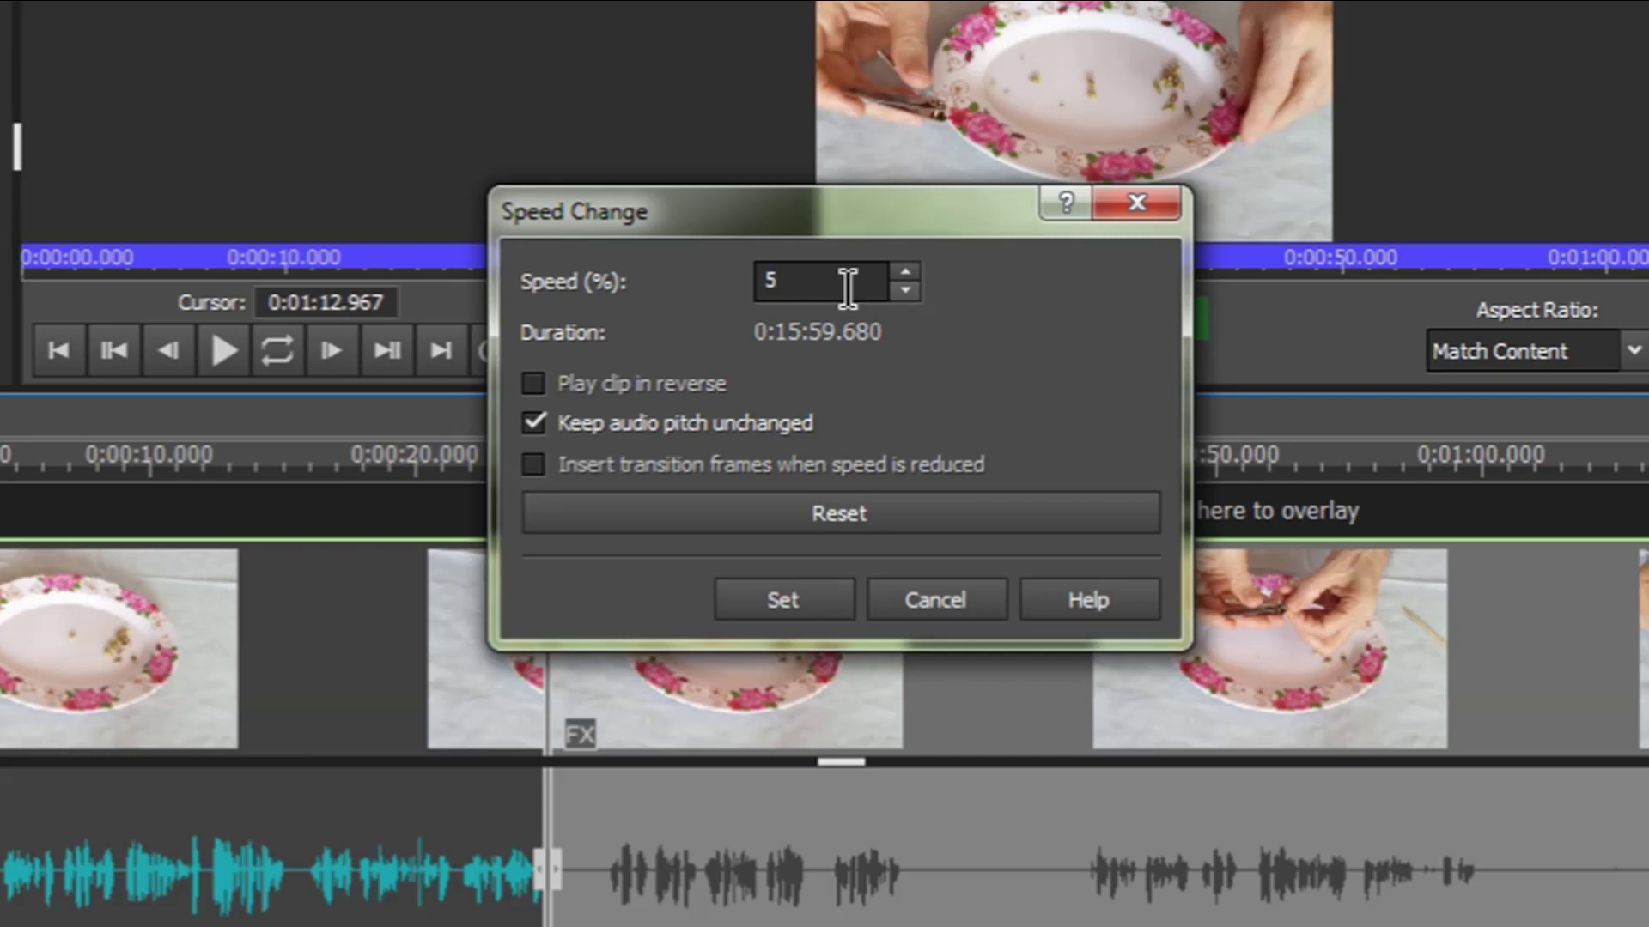
pyautogui.write('00')
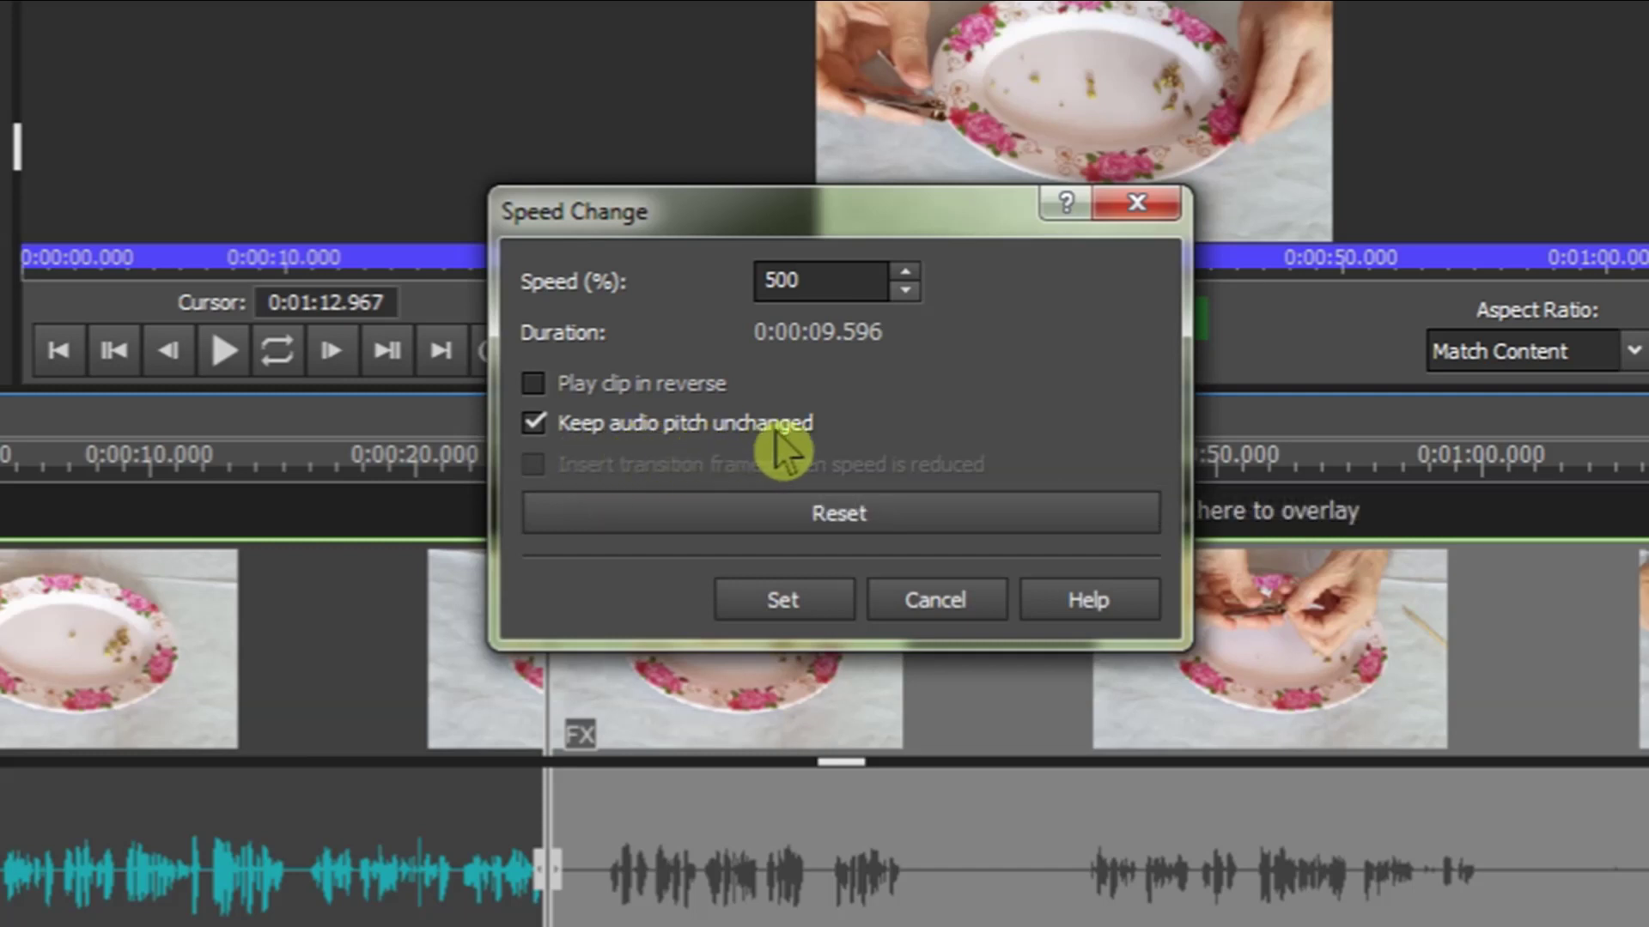
pyautogui.click(792, 600)
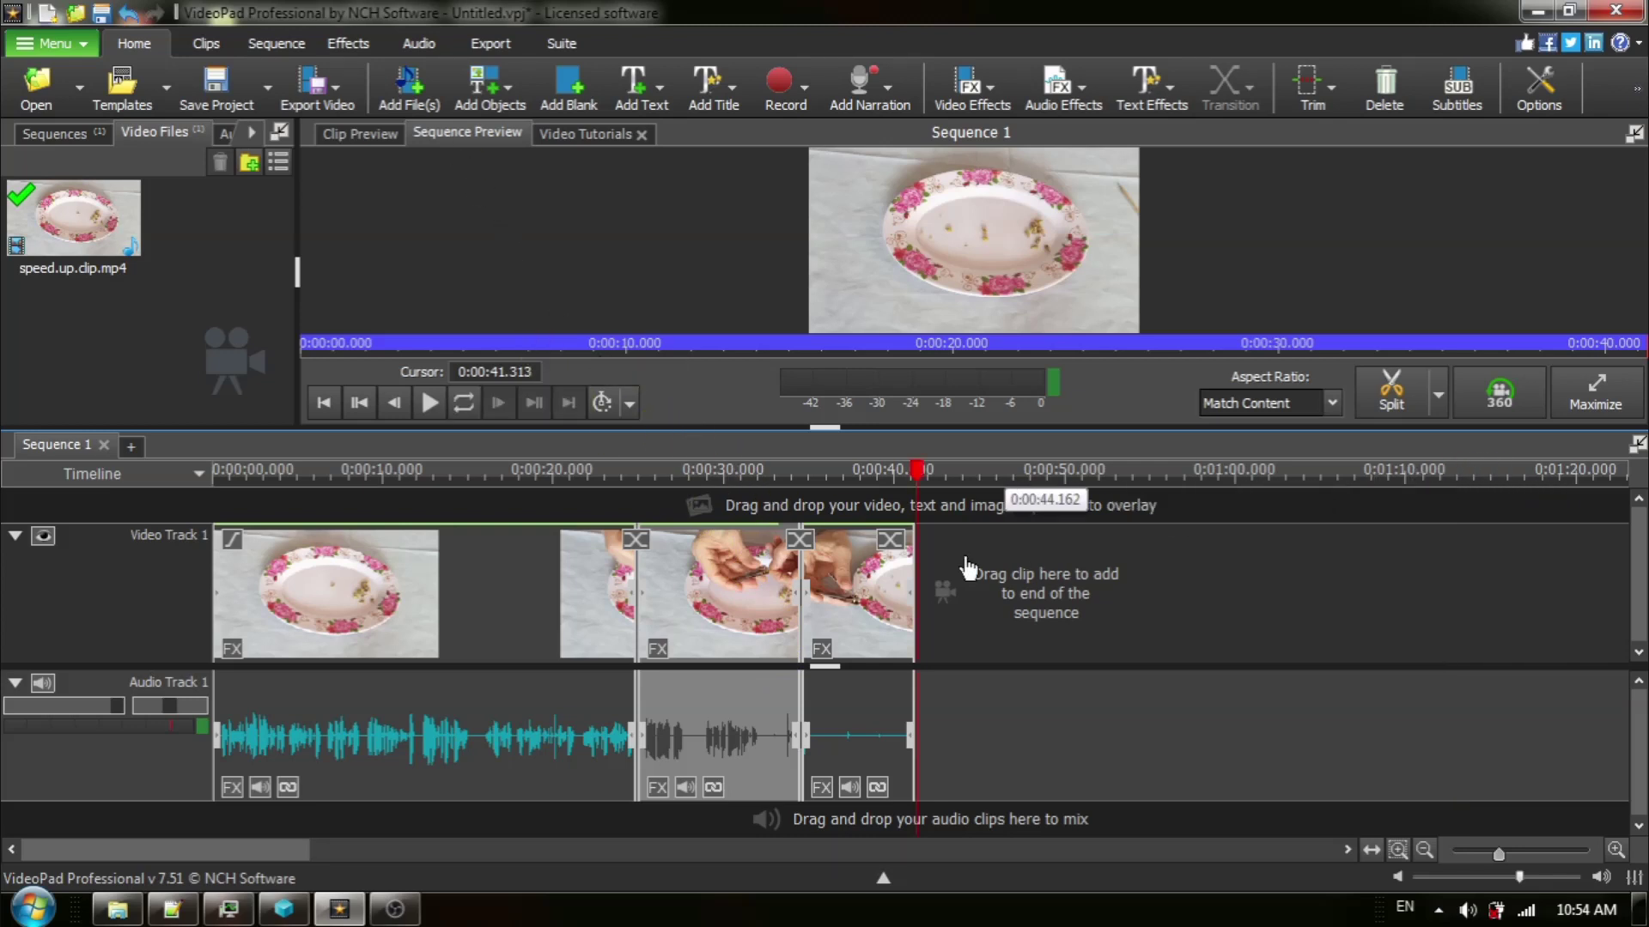
pyautogui.click(575, 473)
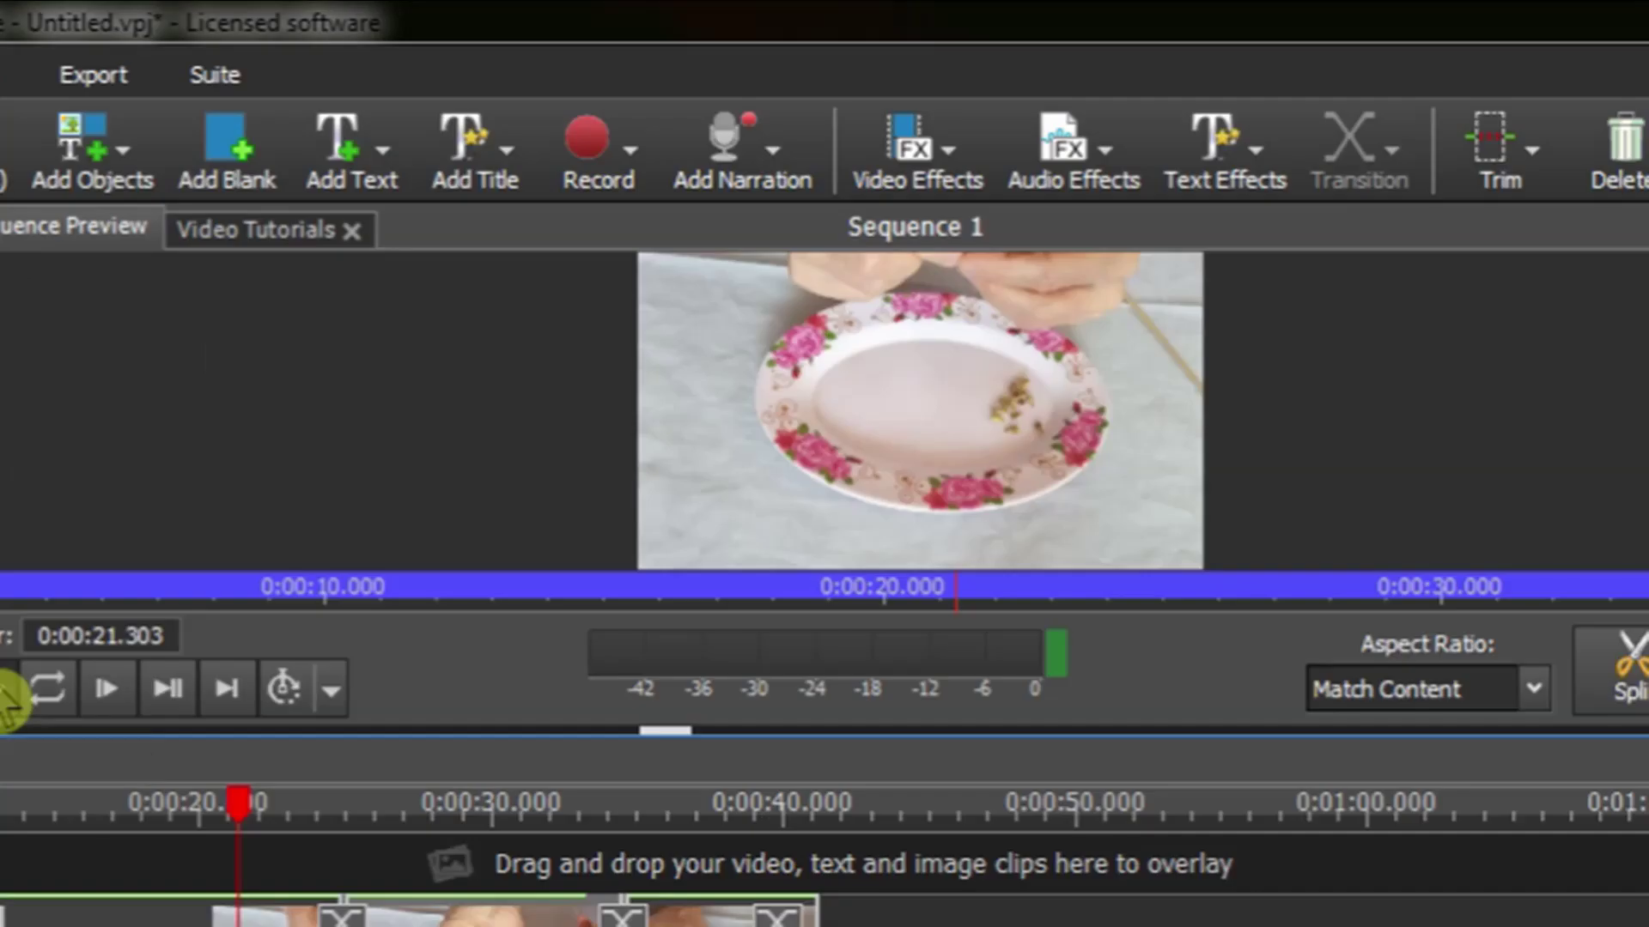
pyautogui.click(431, 402)
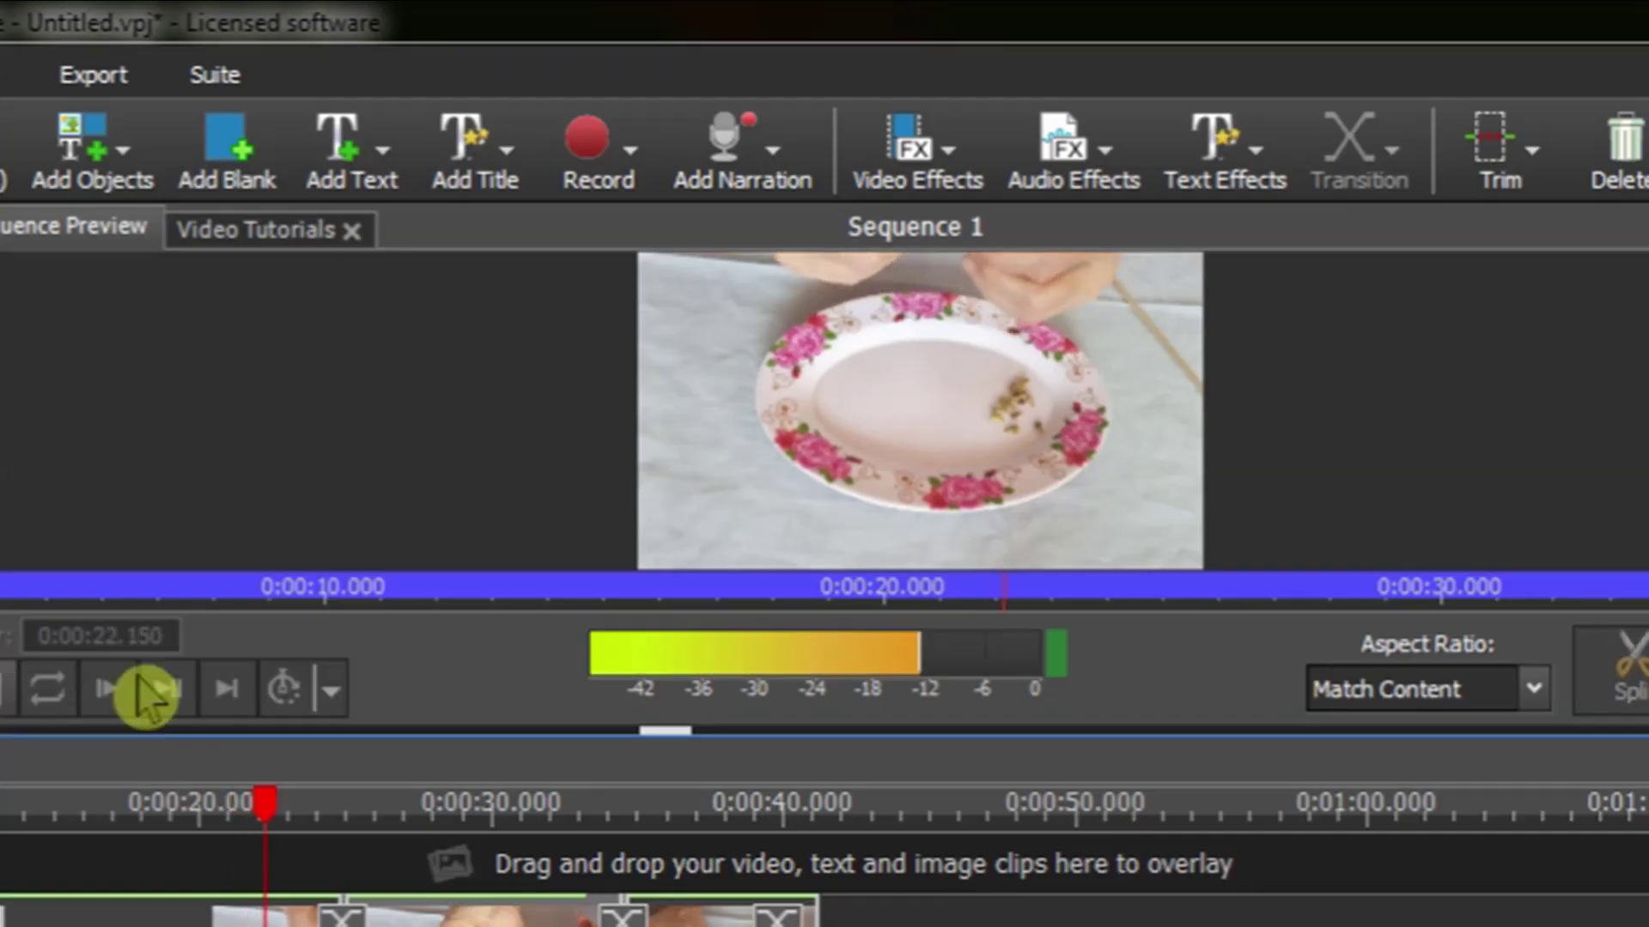
pyautogui.moveTo(520, 731); pyautogui.dragTo(516, 812)
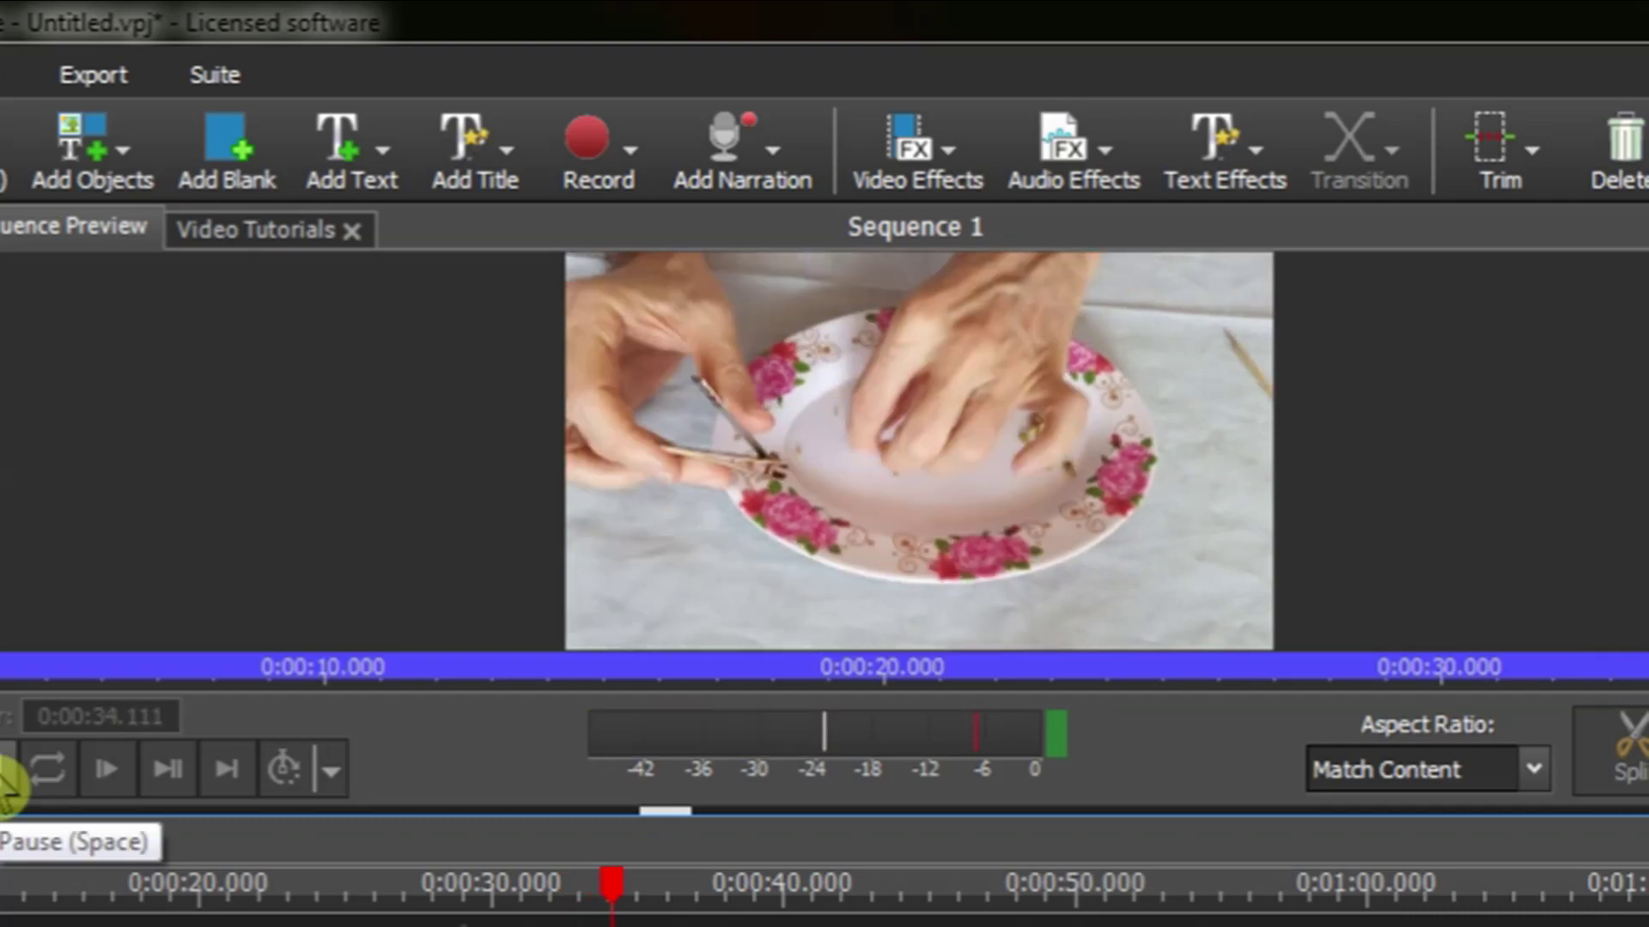
pyautogui.click(431, 453)
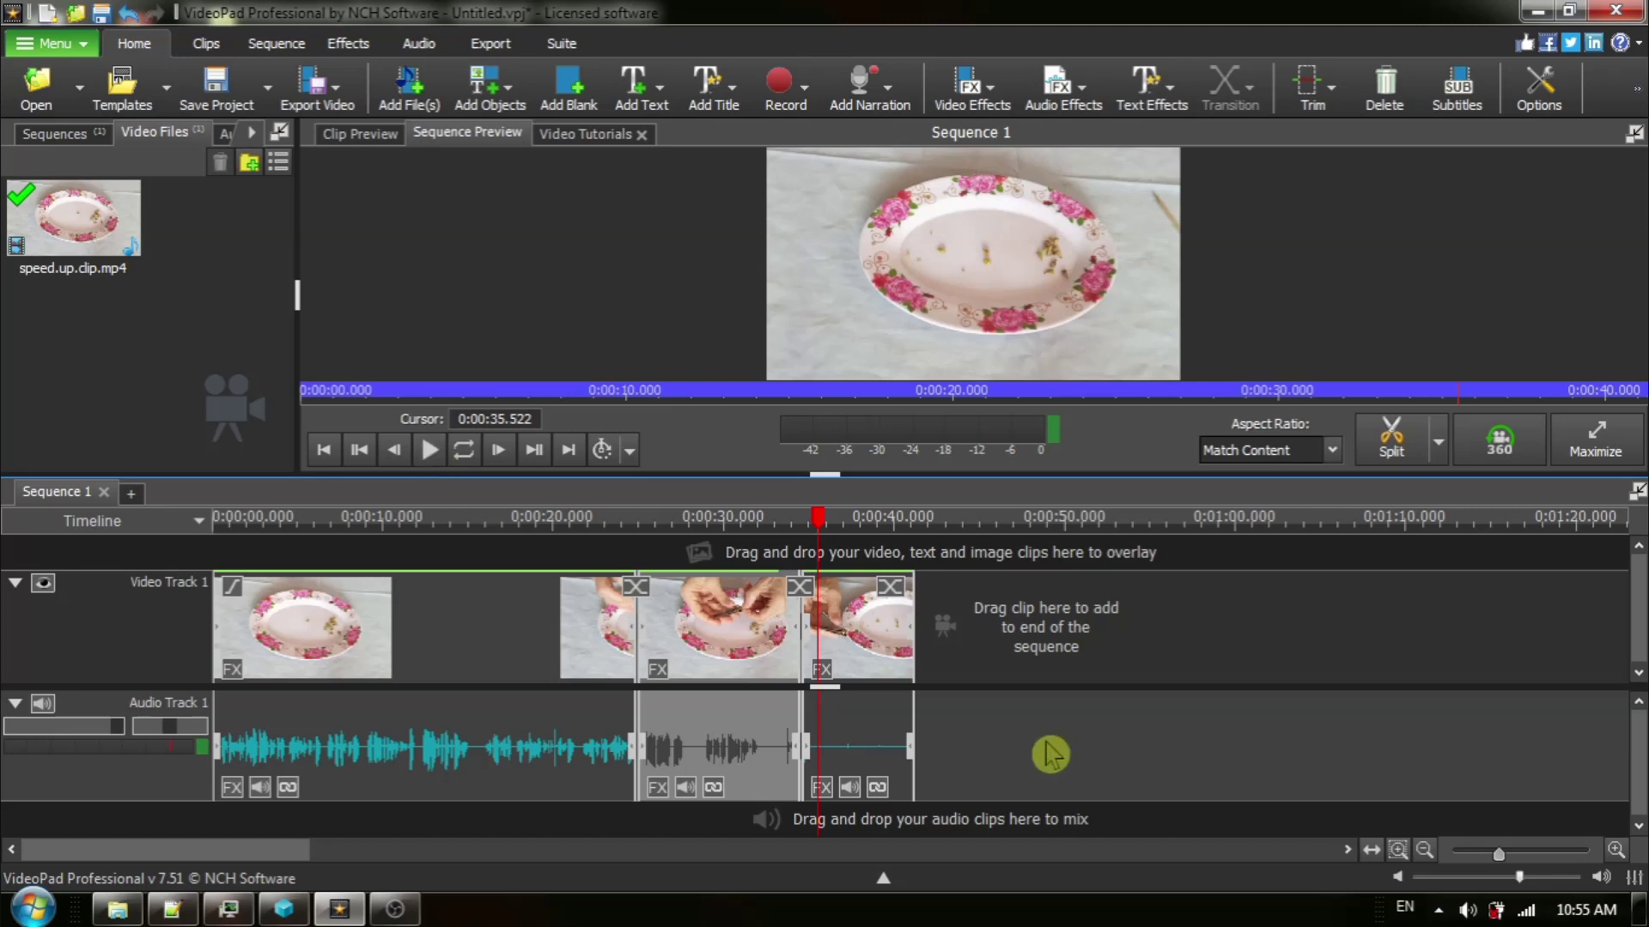
# Step: Zoom into the timeline and mute the middle clip's audio
pyautogui.click(1615, 851)
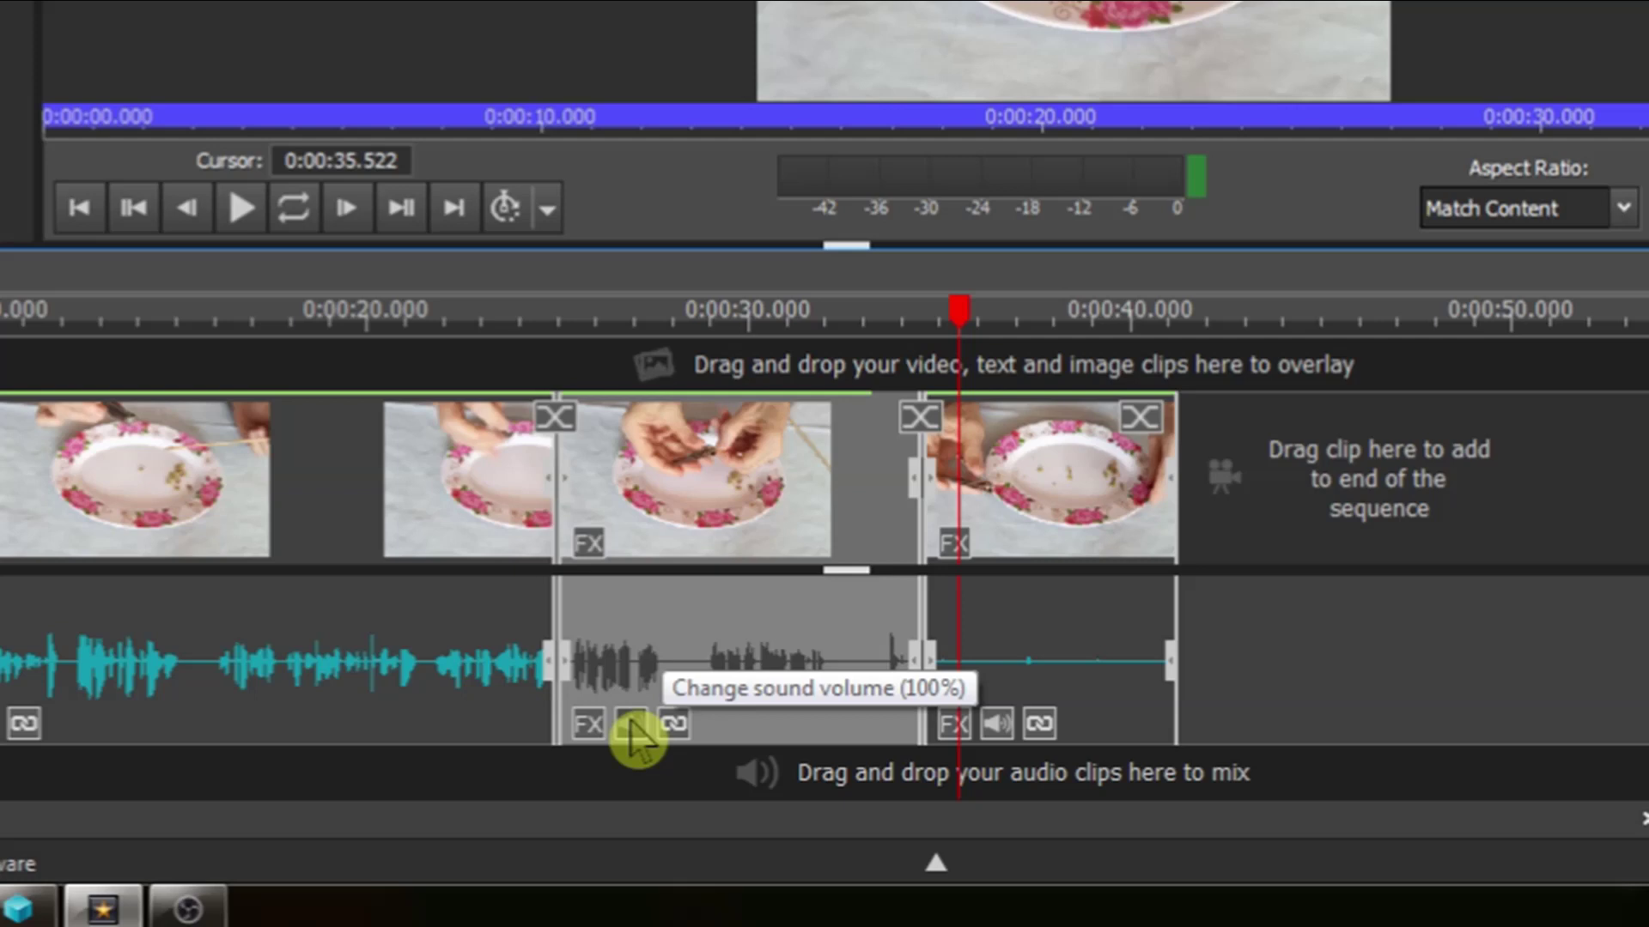
pyautogui.click(636, 730)
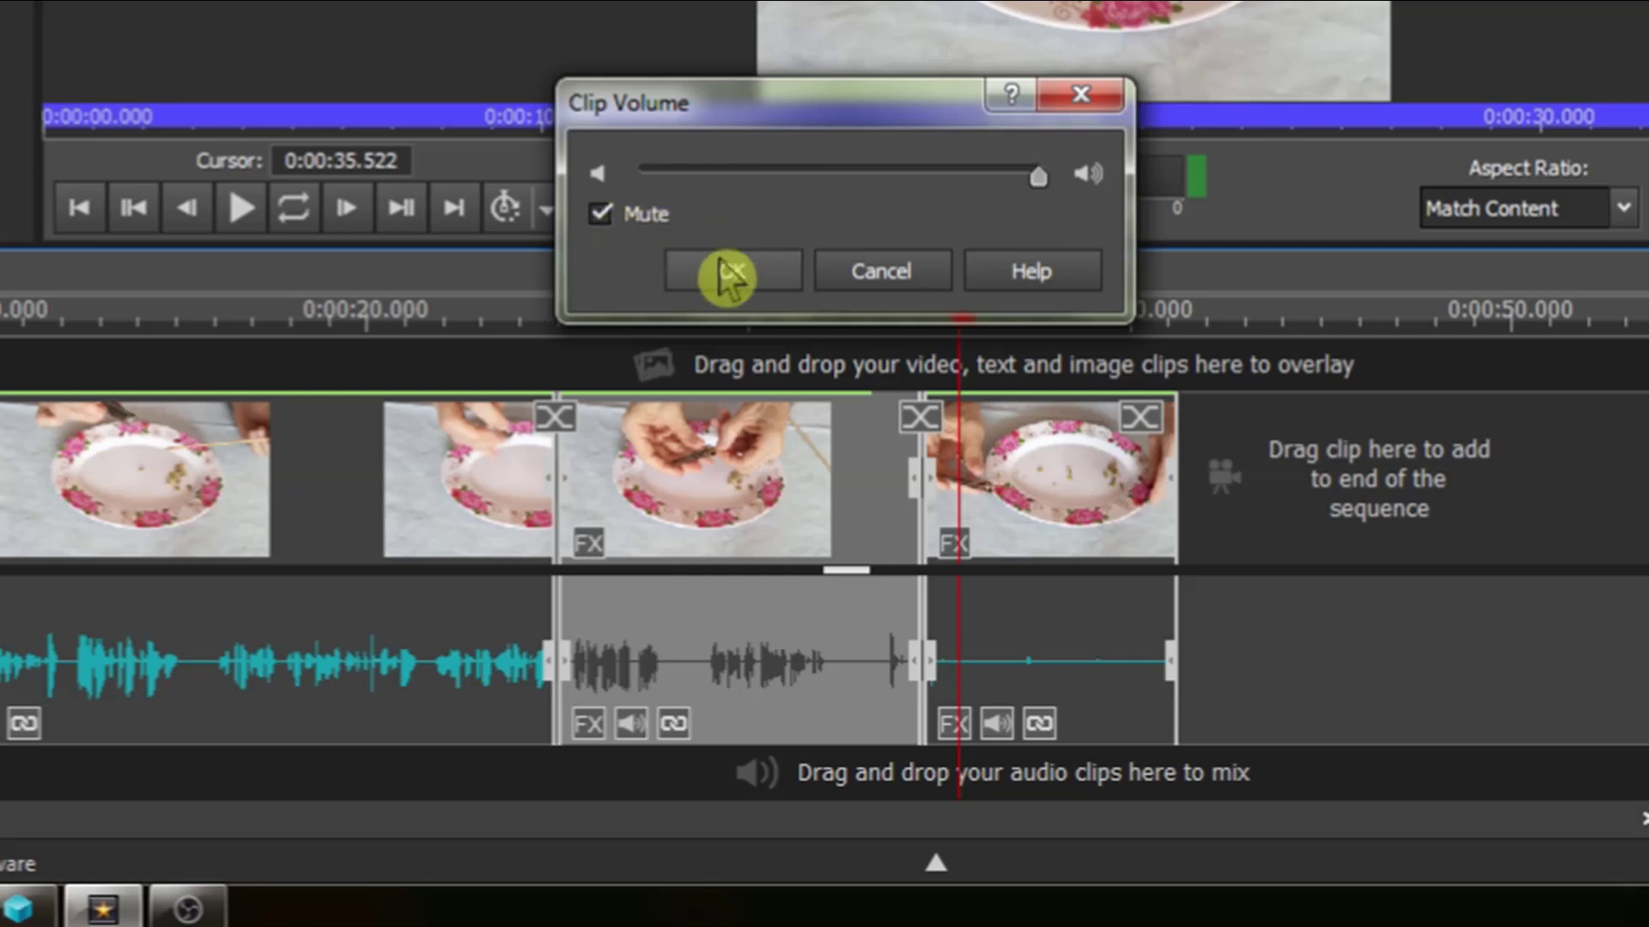
pyautogui.click(731, 281)
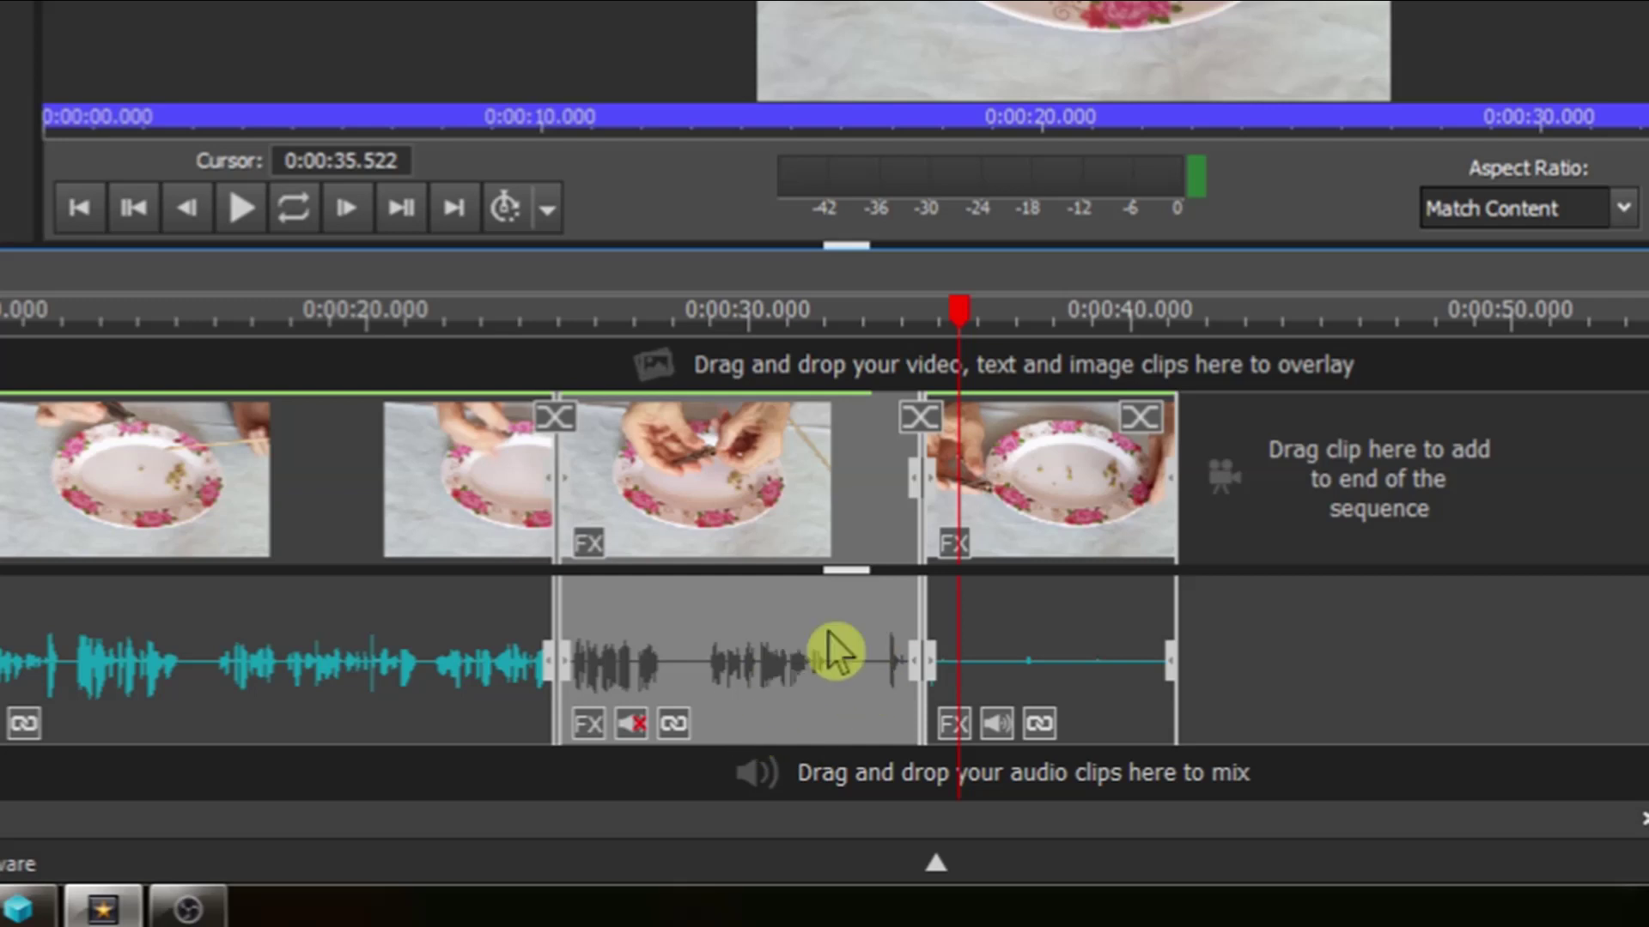
# Step: Play the sequence from about 0:00:23 and pause near 28.7 seconds
pyautogui.moveTo(960, 313); pyautogui.dragTo(490, 397)
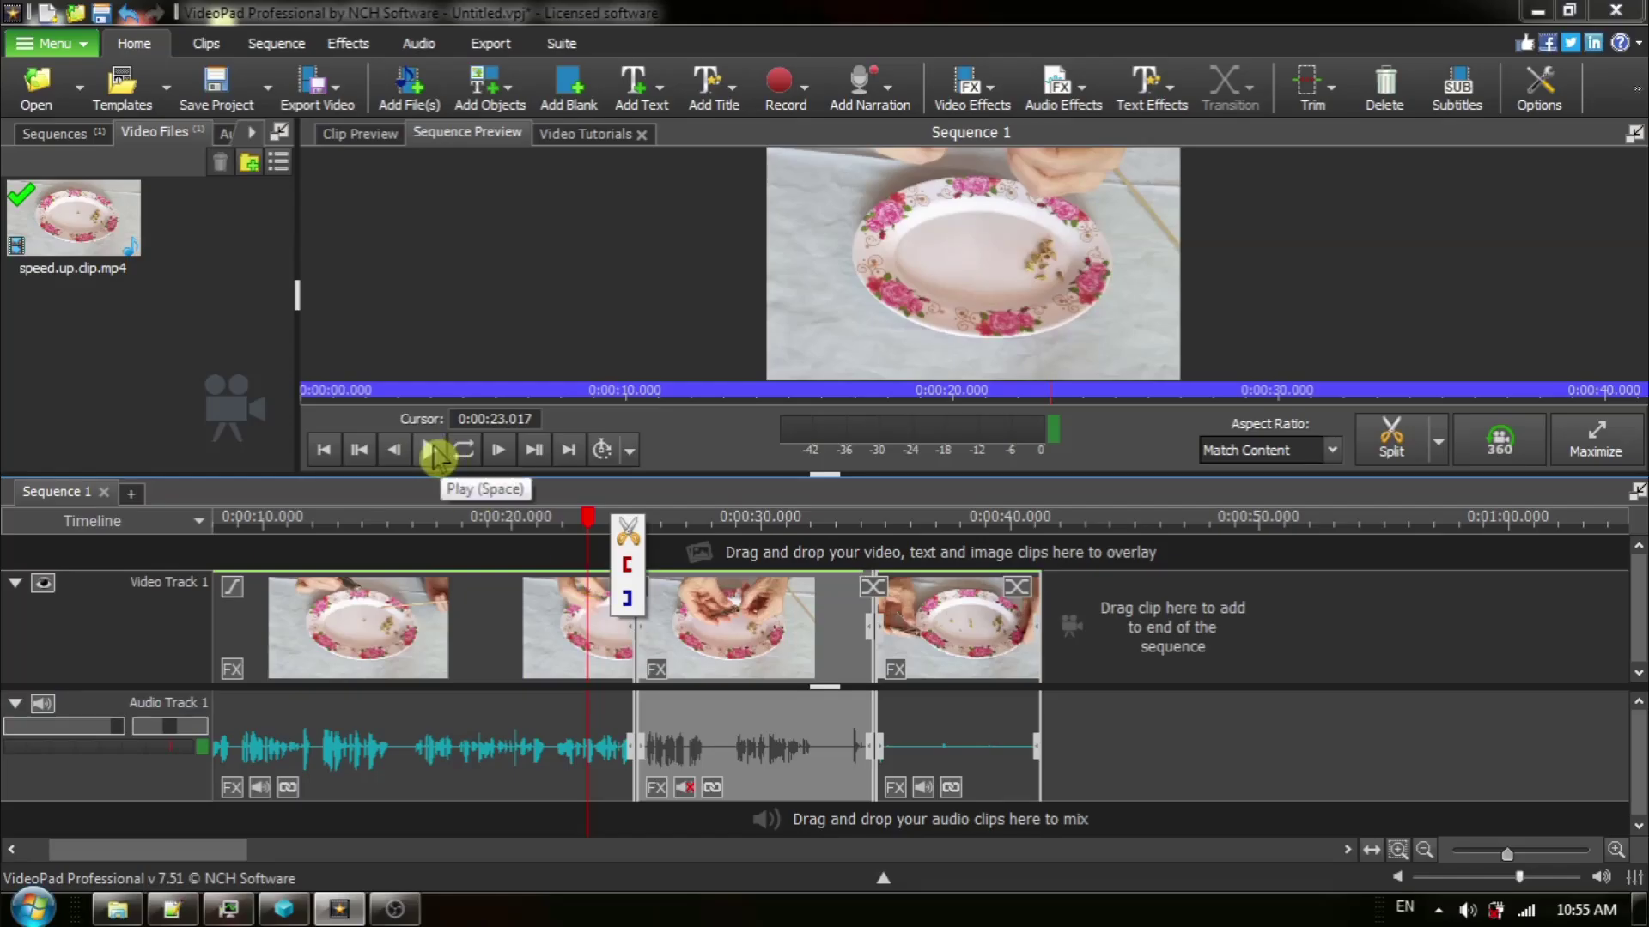
pyautogui.click(428, 450)
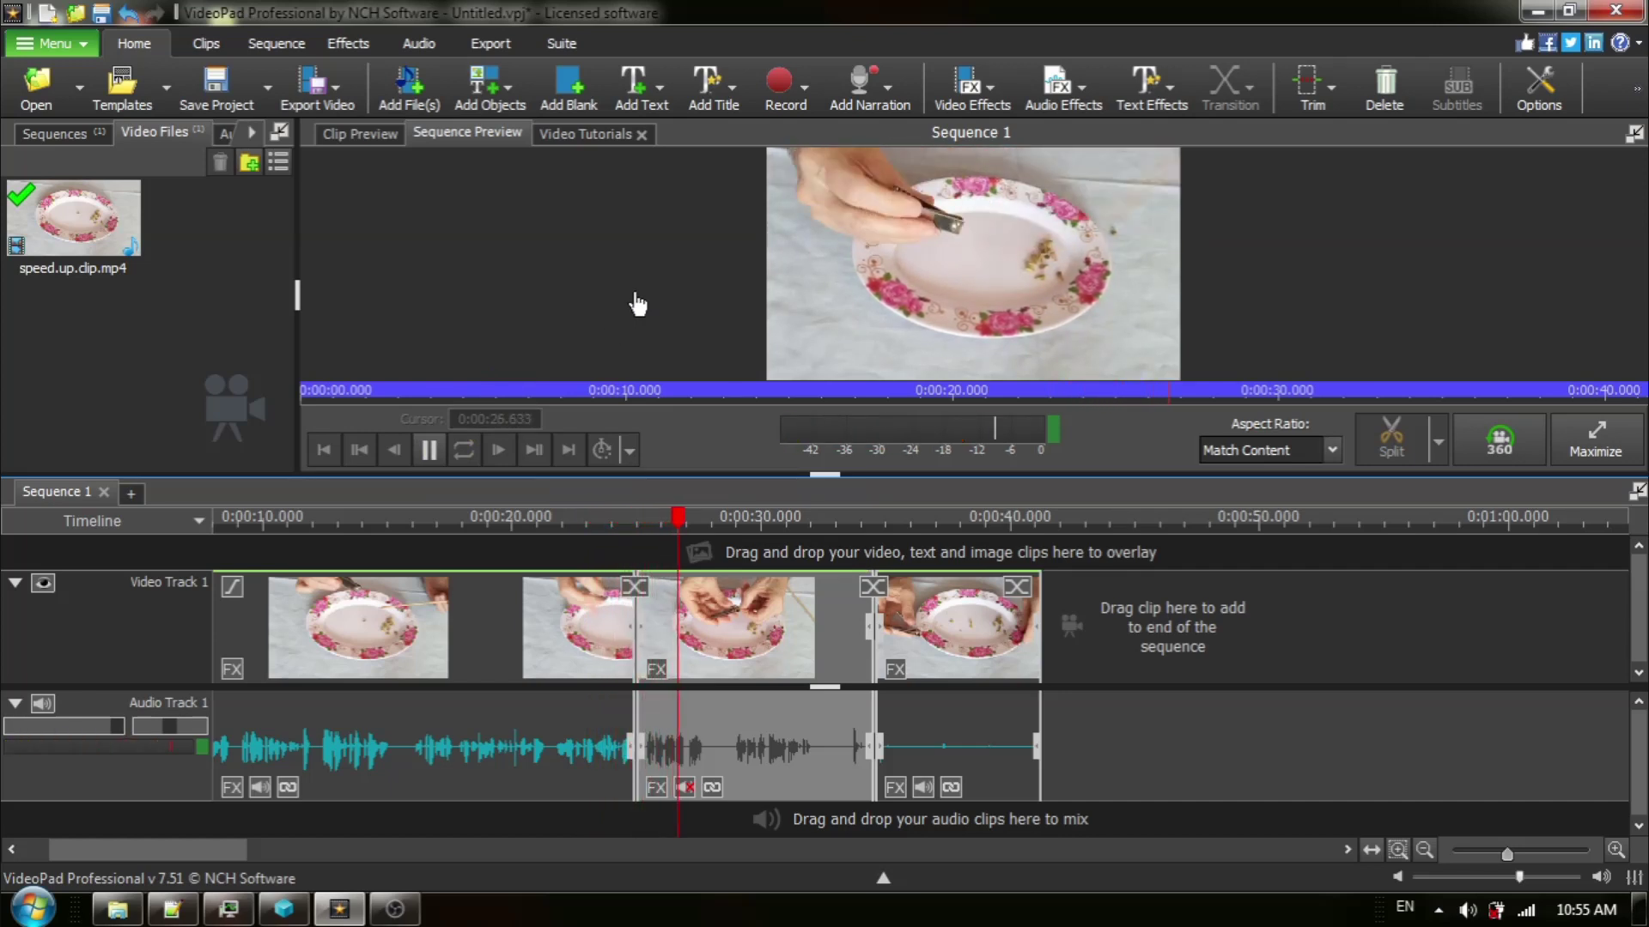
pyautogui.click(429, 449)
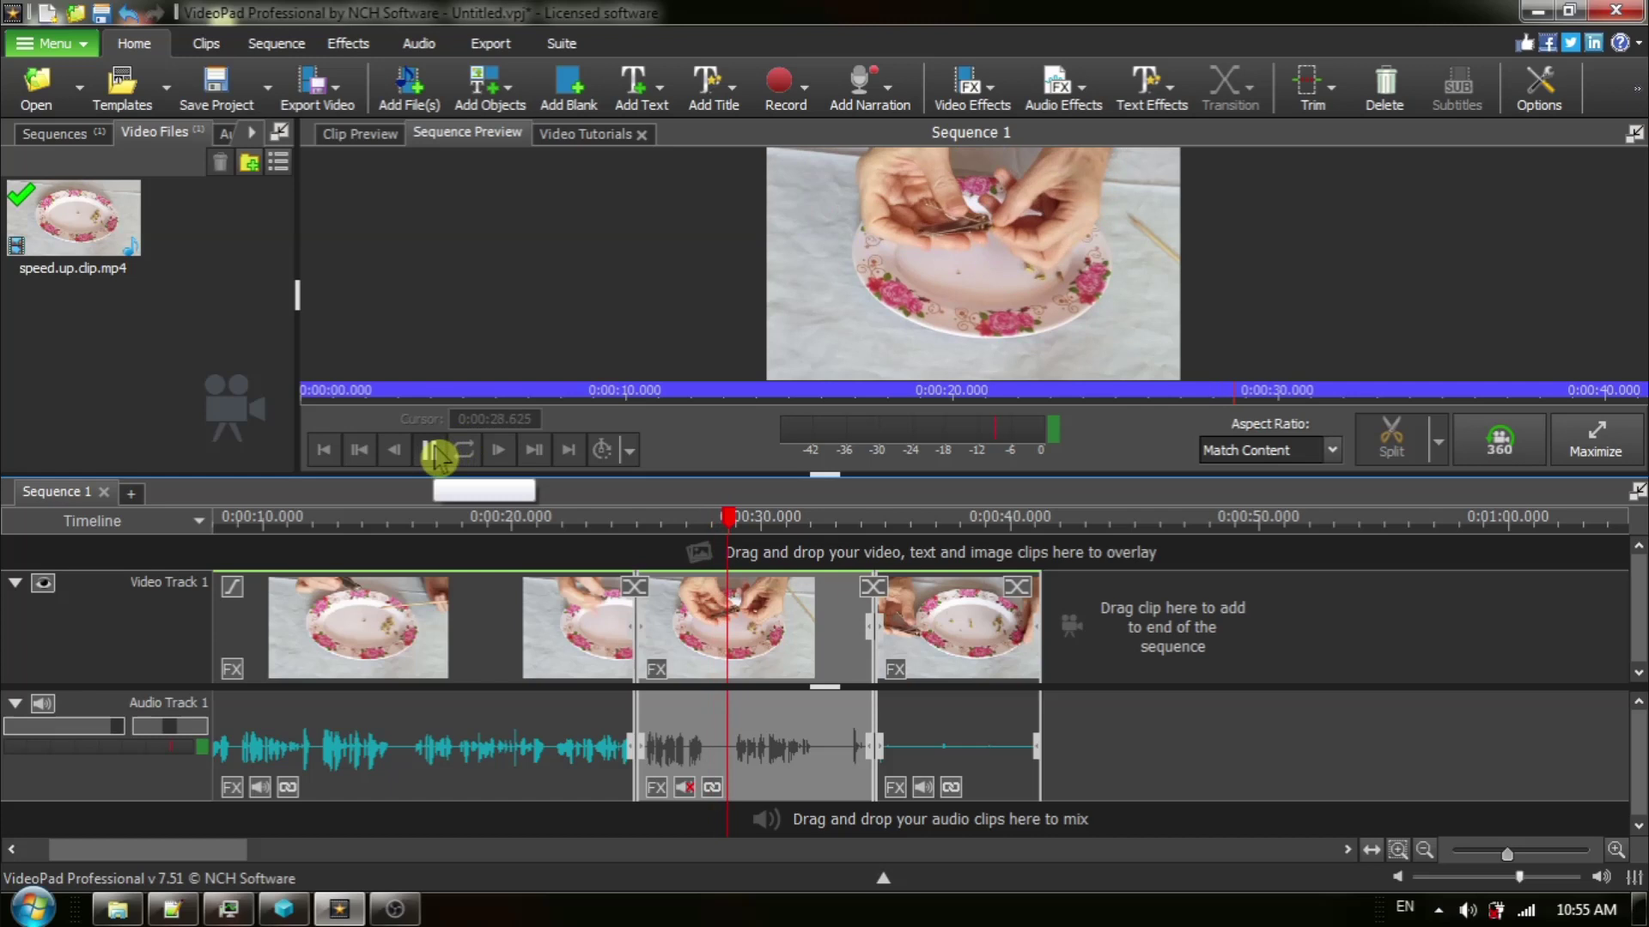
pyautogui.click(728, 505)
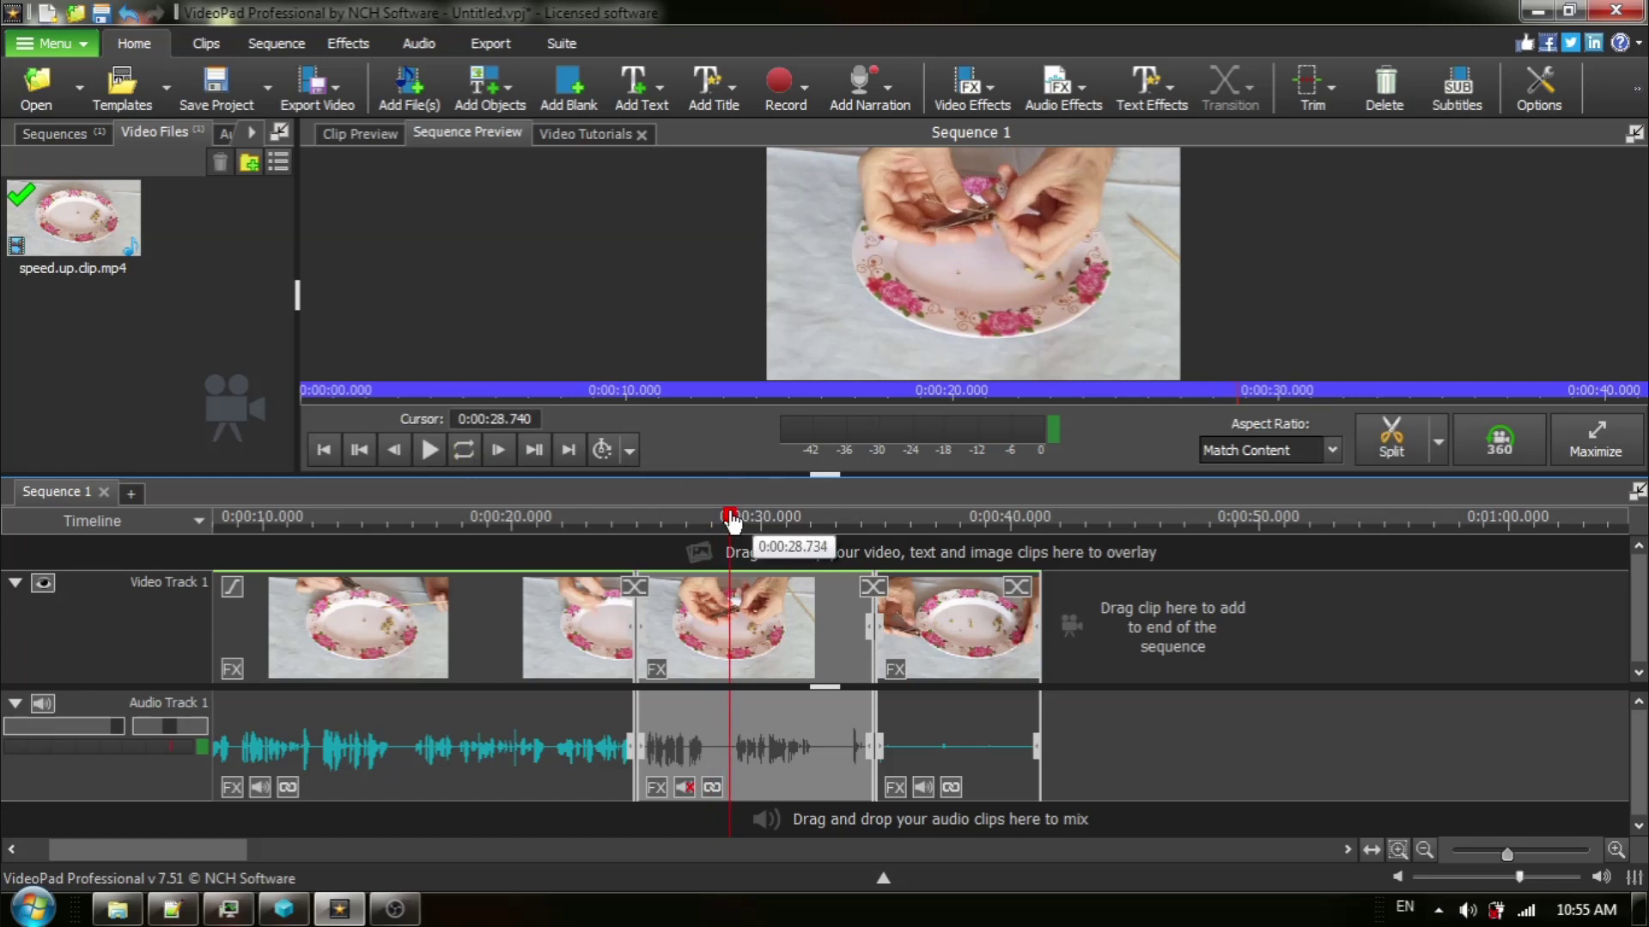
# Step: Overlay 17.crazyness.mp3 on Audio Track 2 at the 0:24.955 cursor position
pyautogui.click(731, 520)
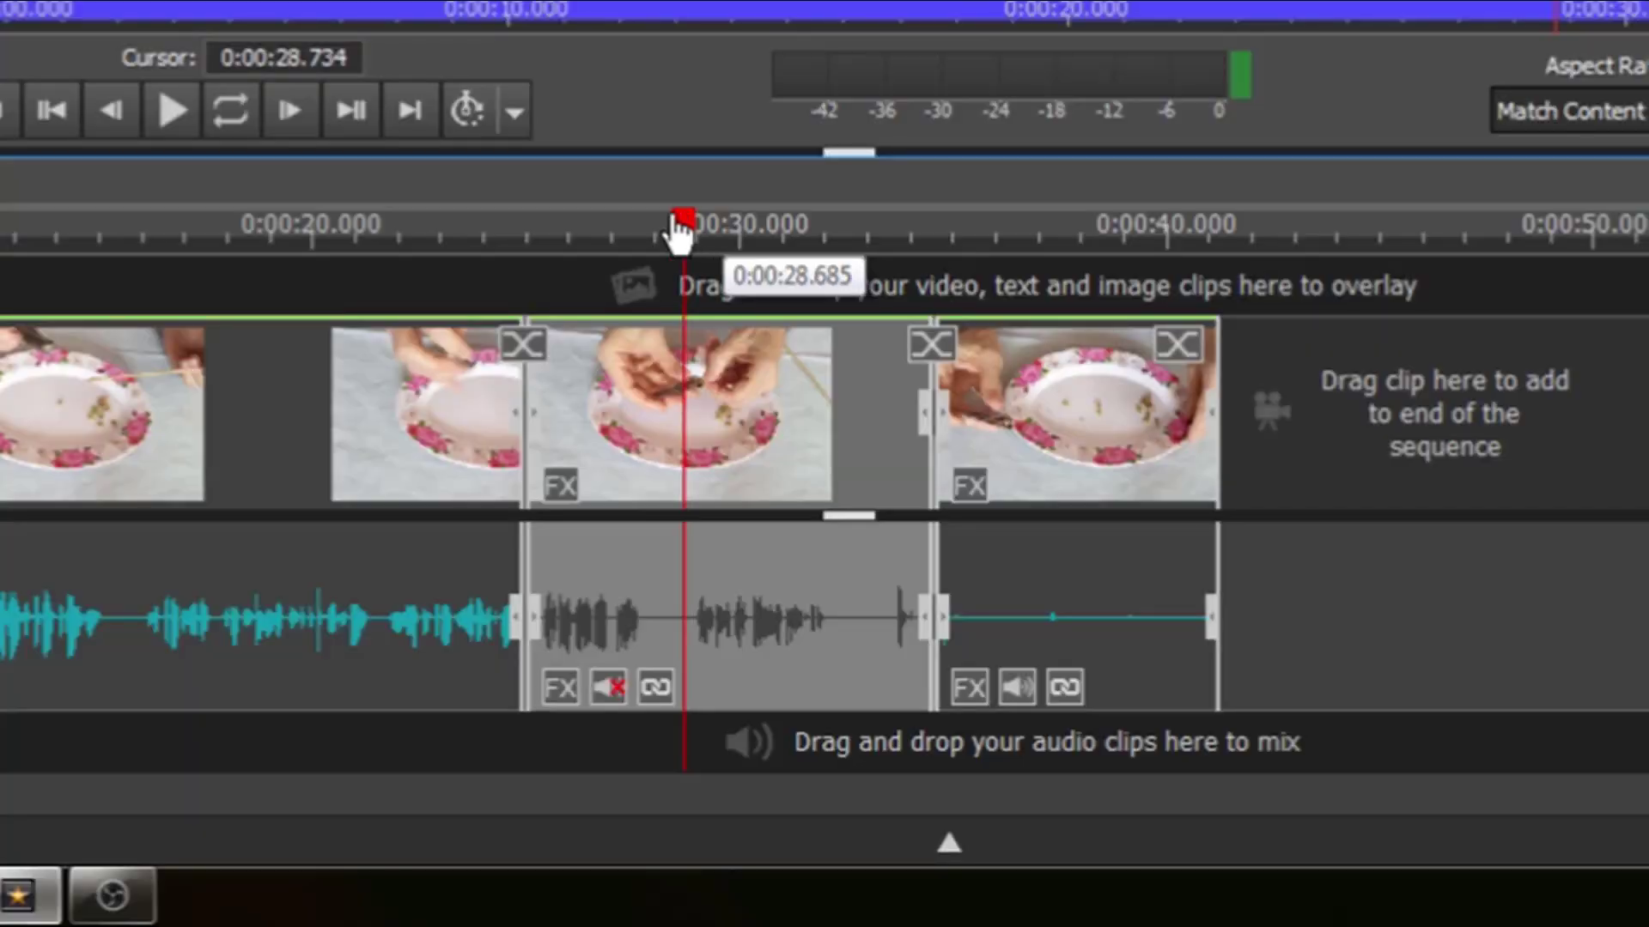
pyautogui.moveTo(730, 520); pyautogui.dragTo(634, 539)
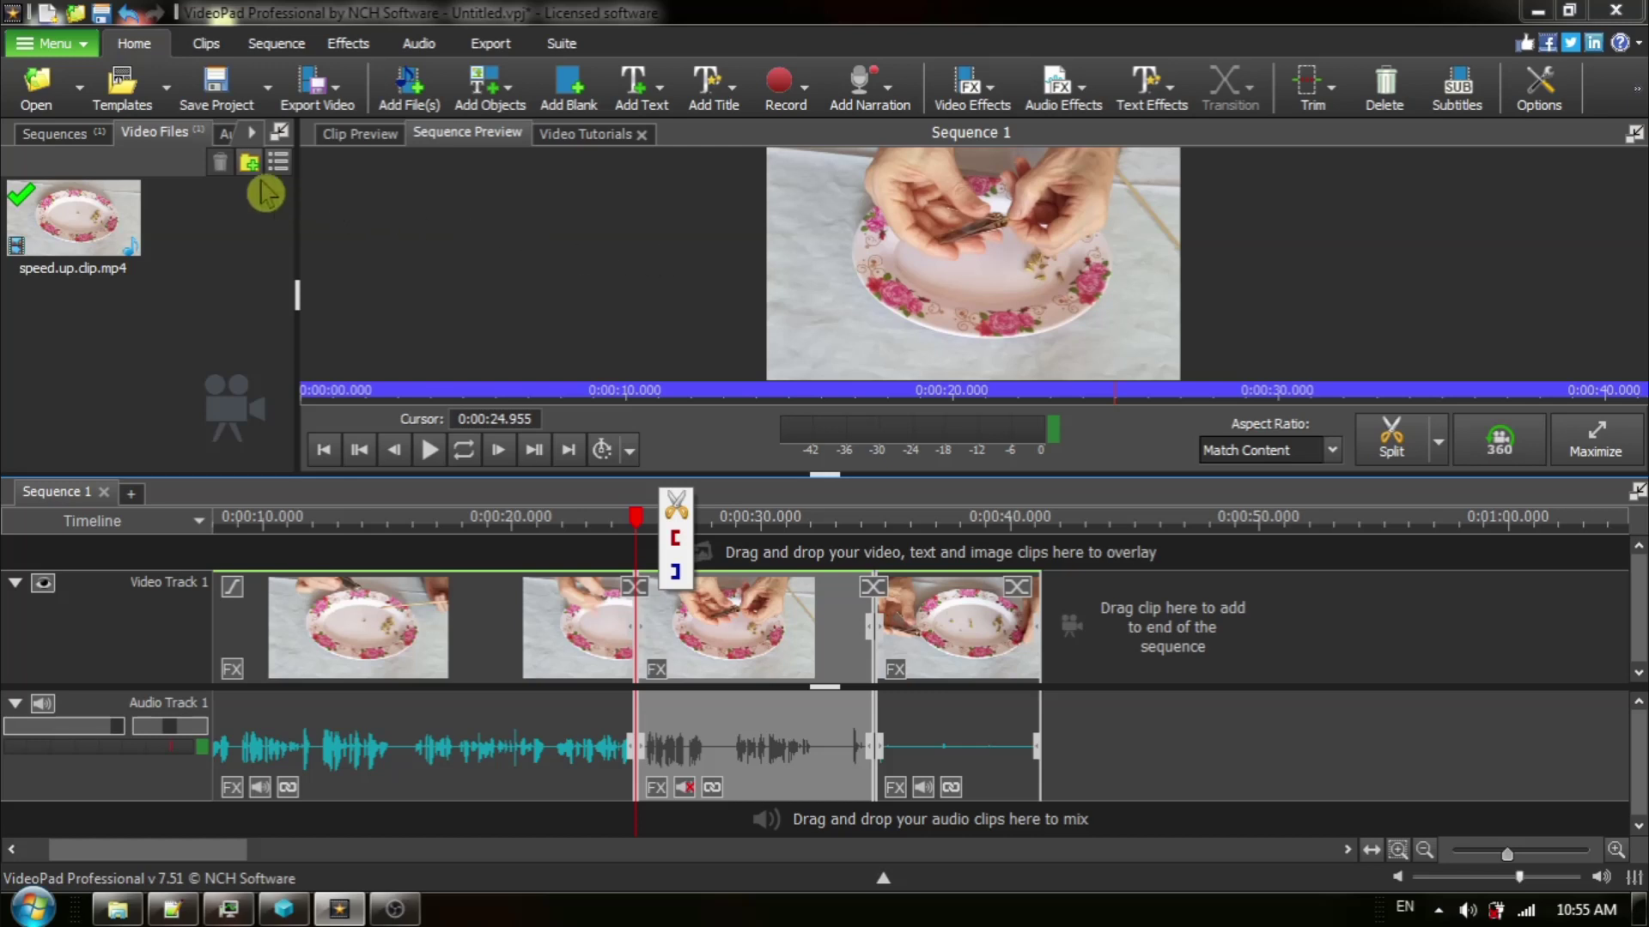
pyautogui.click(229, 134)
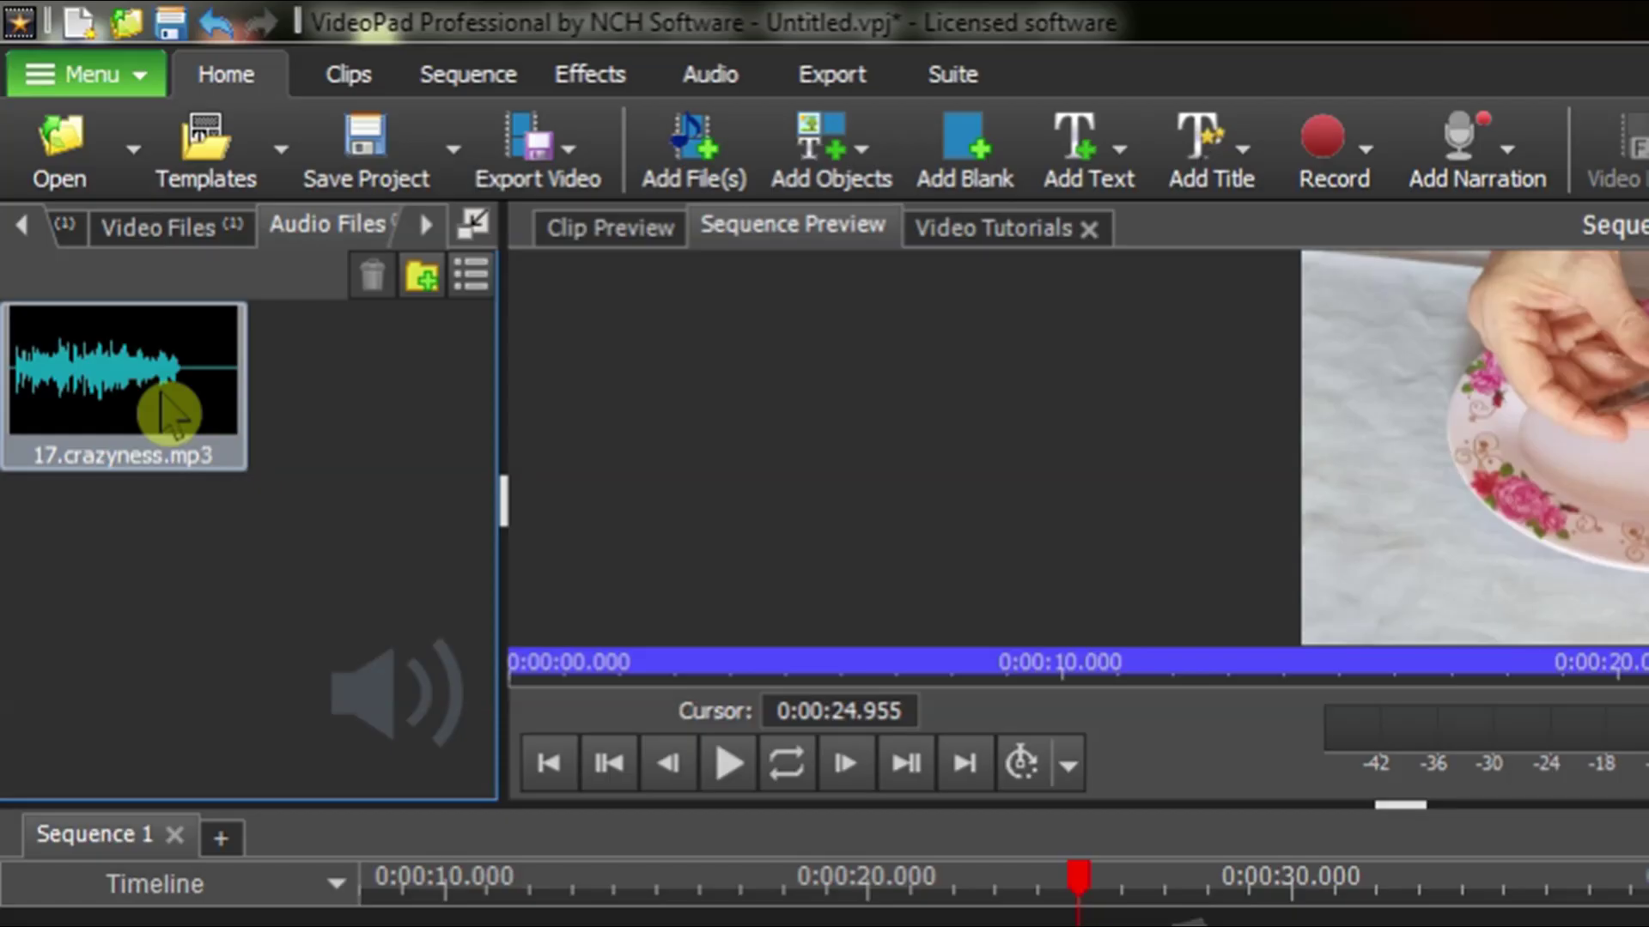
pyautogui.rightClick(165, 412)
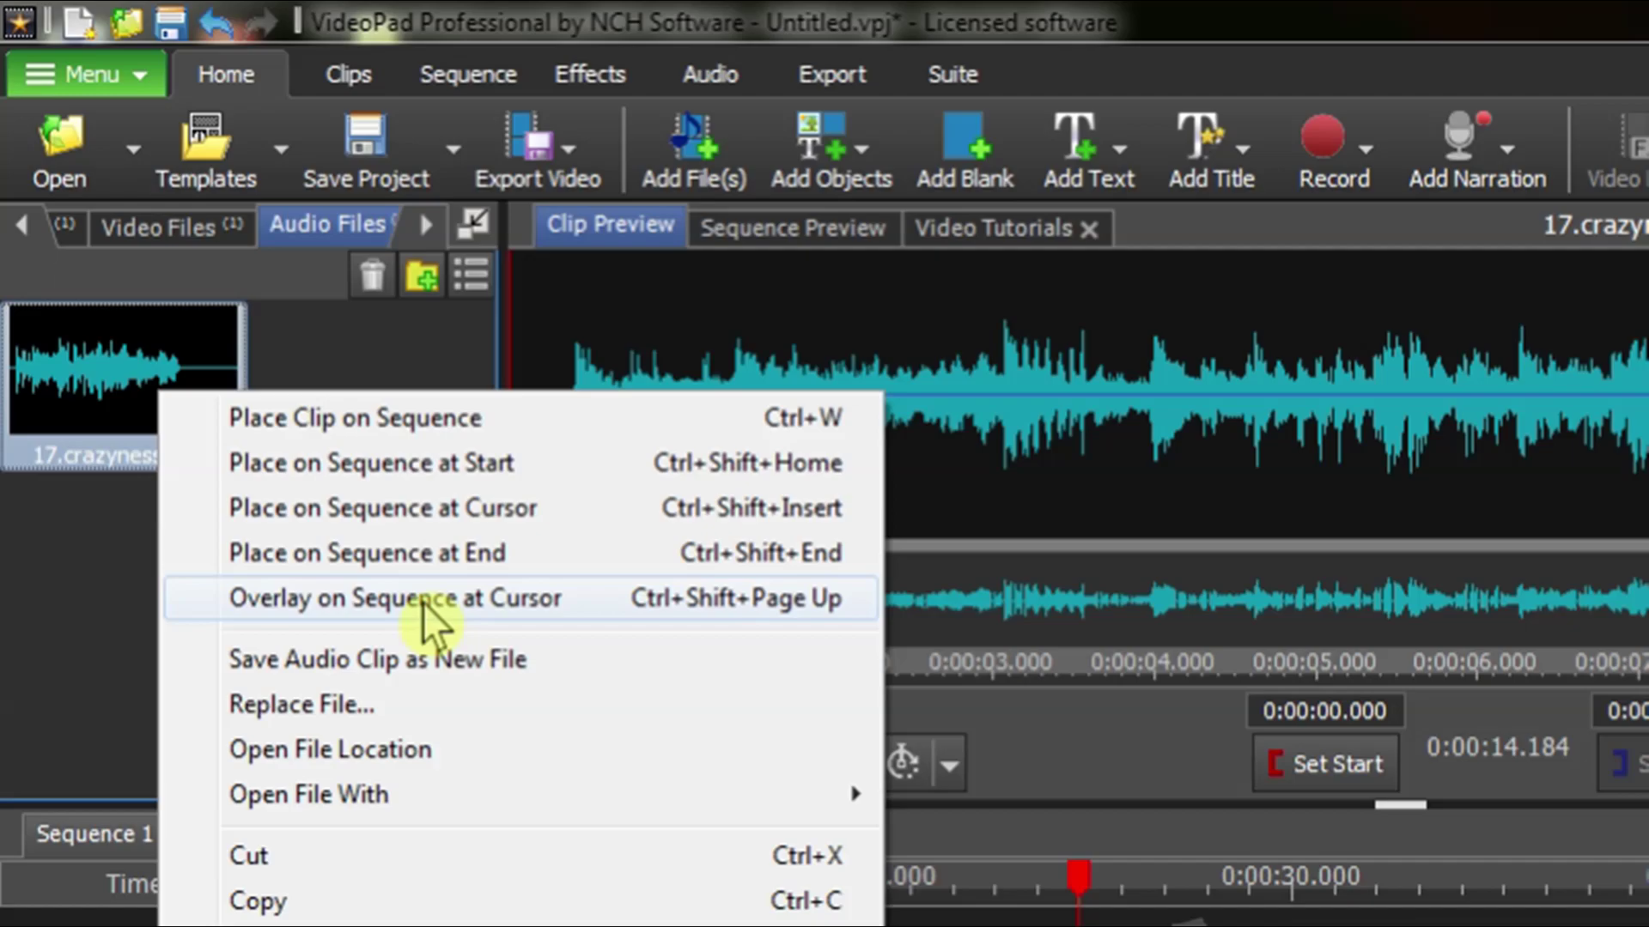
pyautogui.click(425, 607)
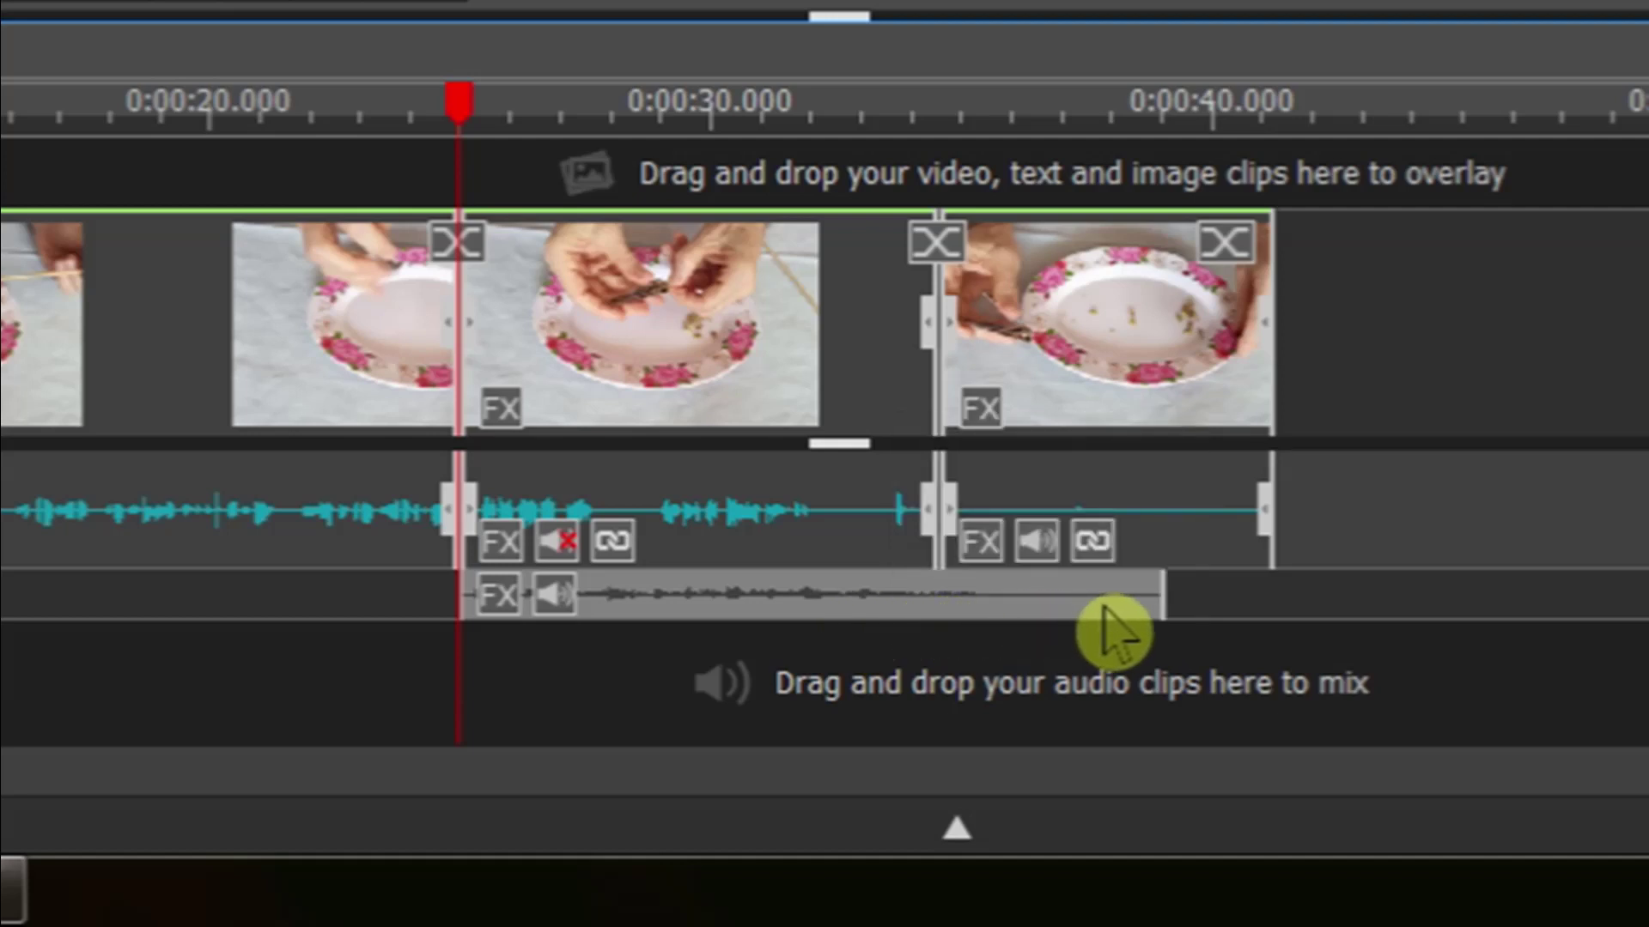
# Step: Trim the 17.crazyness.mp3 clip's right edge to about 9.6 seconds
pyautogui.moveTo(1148, 601); pyautogui.dragTo(940, 602)
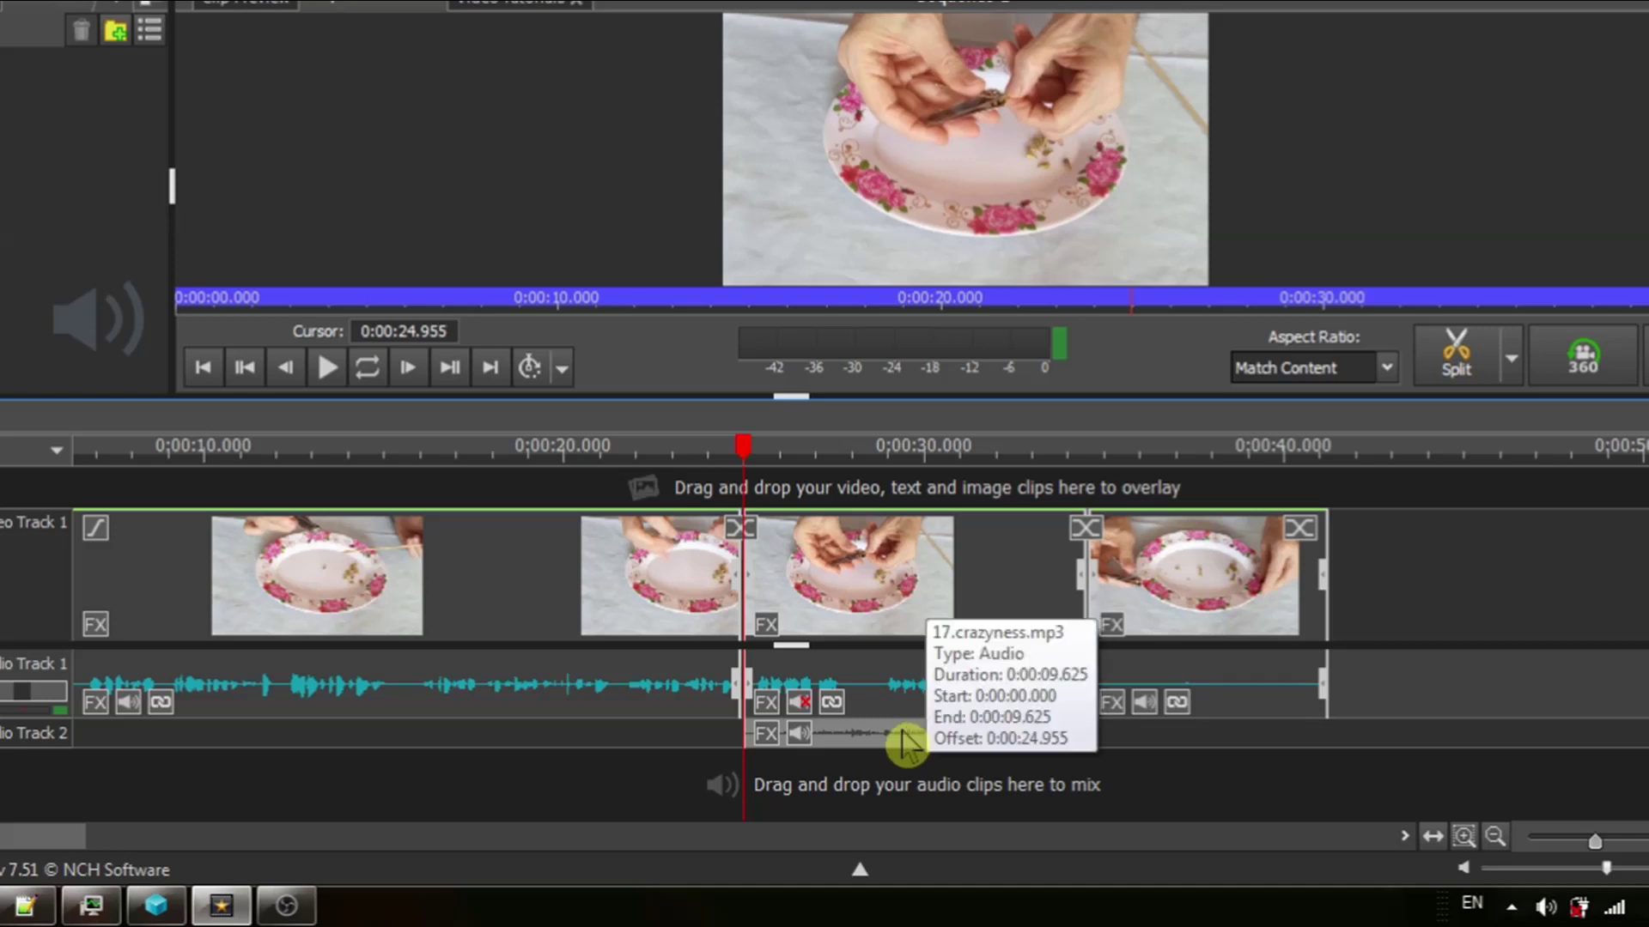
# Step: Apply a 0.500-second Fade Out at the end of 17.crazyness.mp3
pyautogui.rightClick(904, 742)
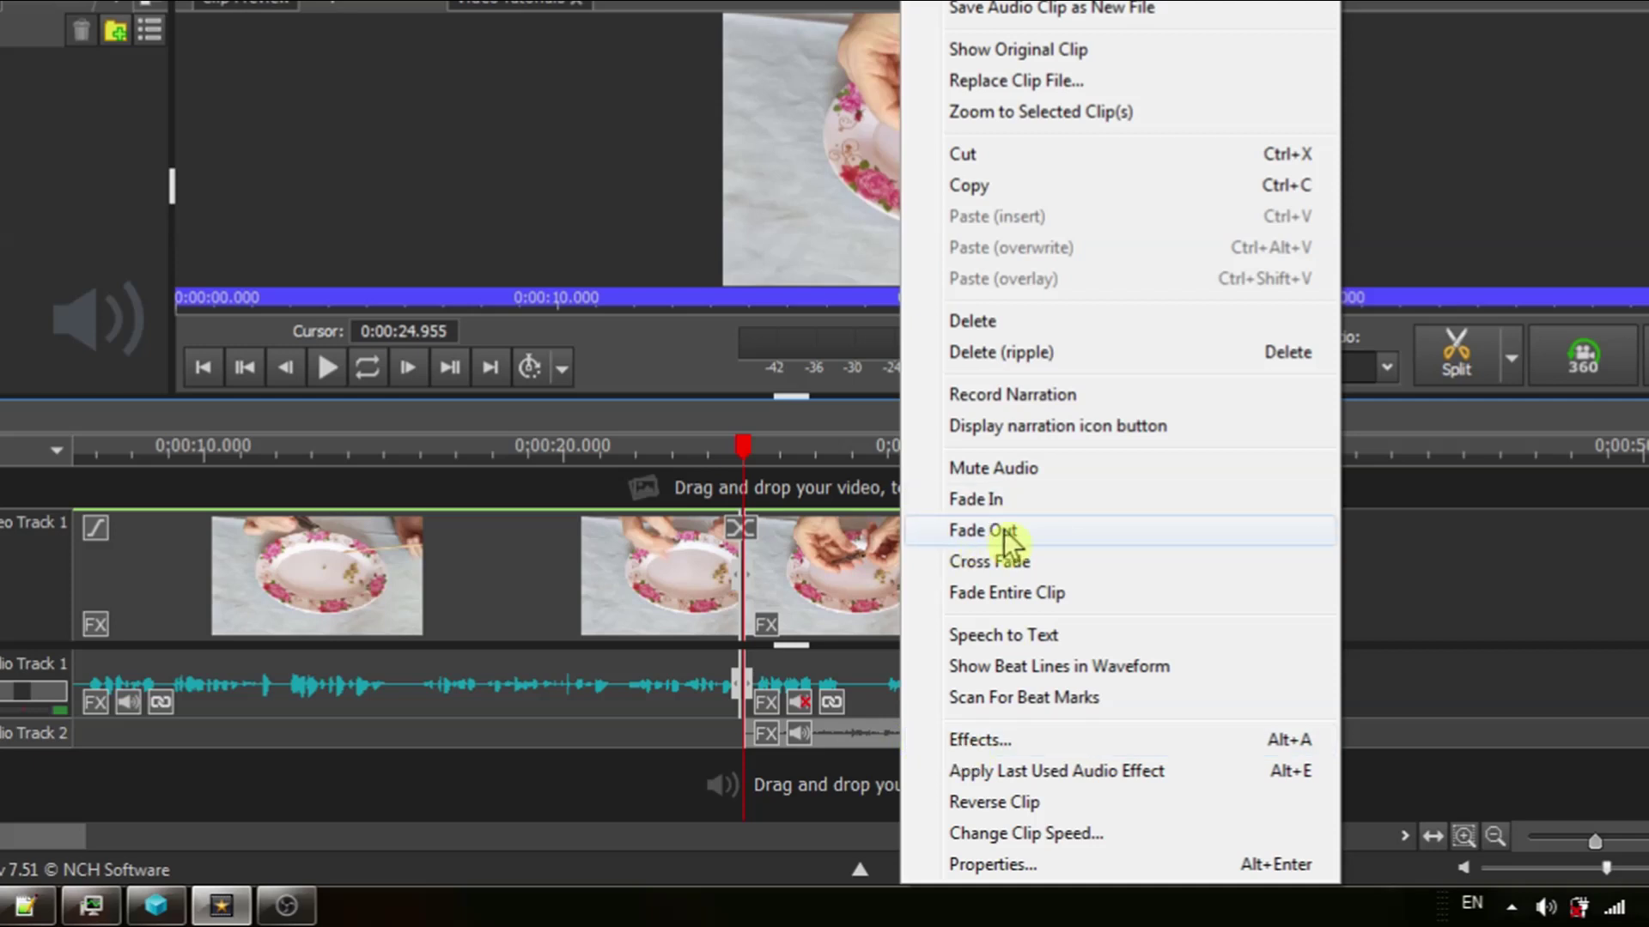
pyautogui.click(1005, 533)
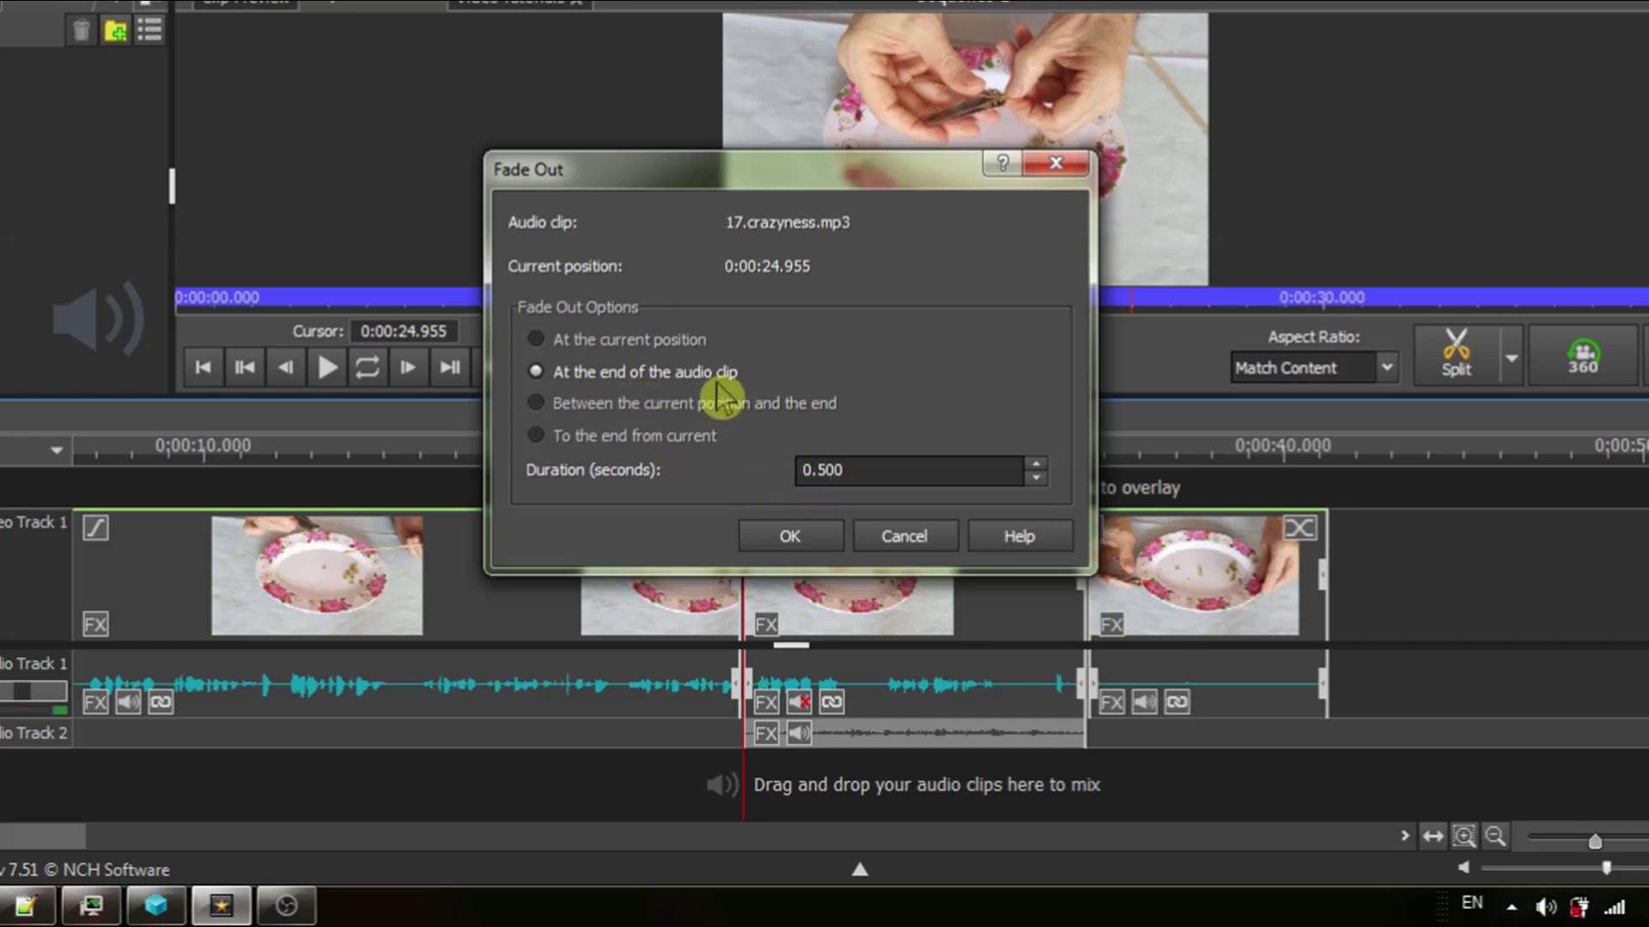
pyautogui.click(794, 545)
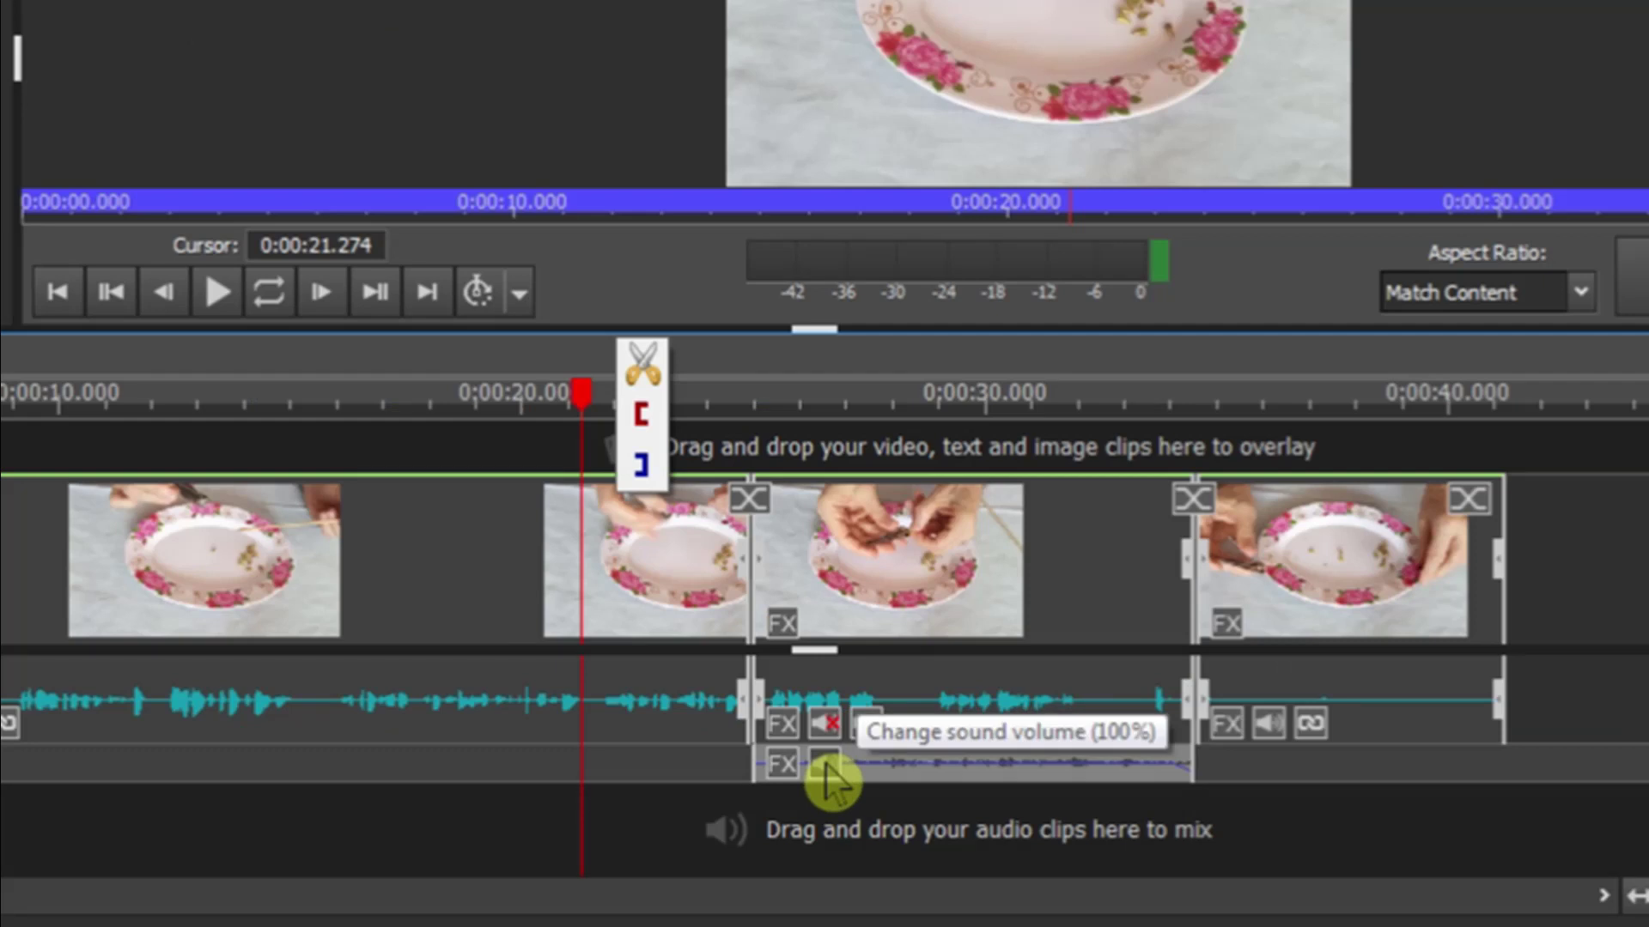
# Step: Drop the 17.crazyness.mp3 clip volume slider to roughly half
pyautogui.click(824, 770)
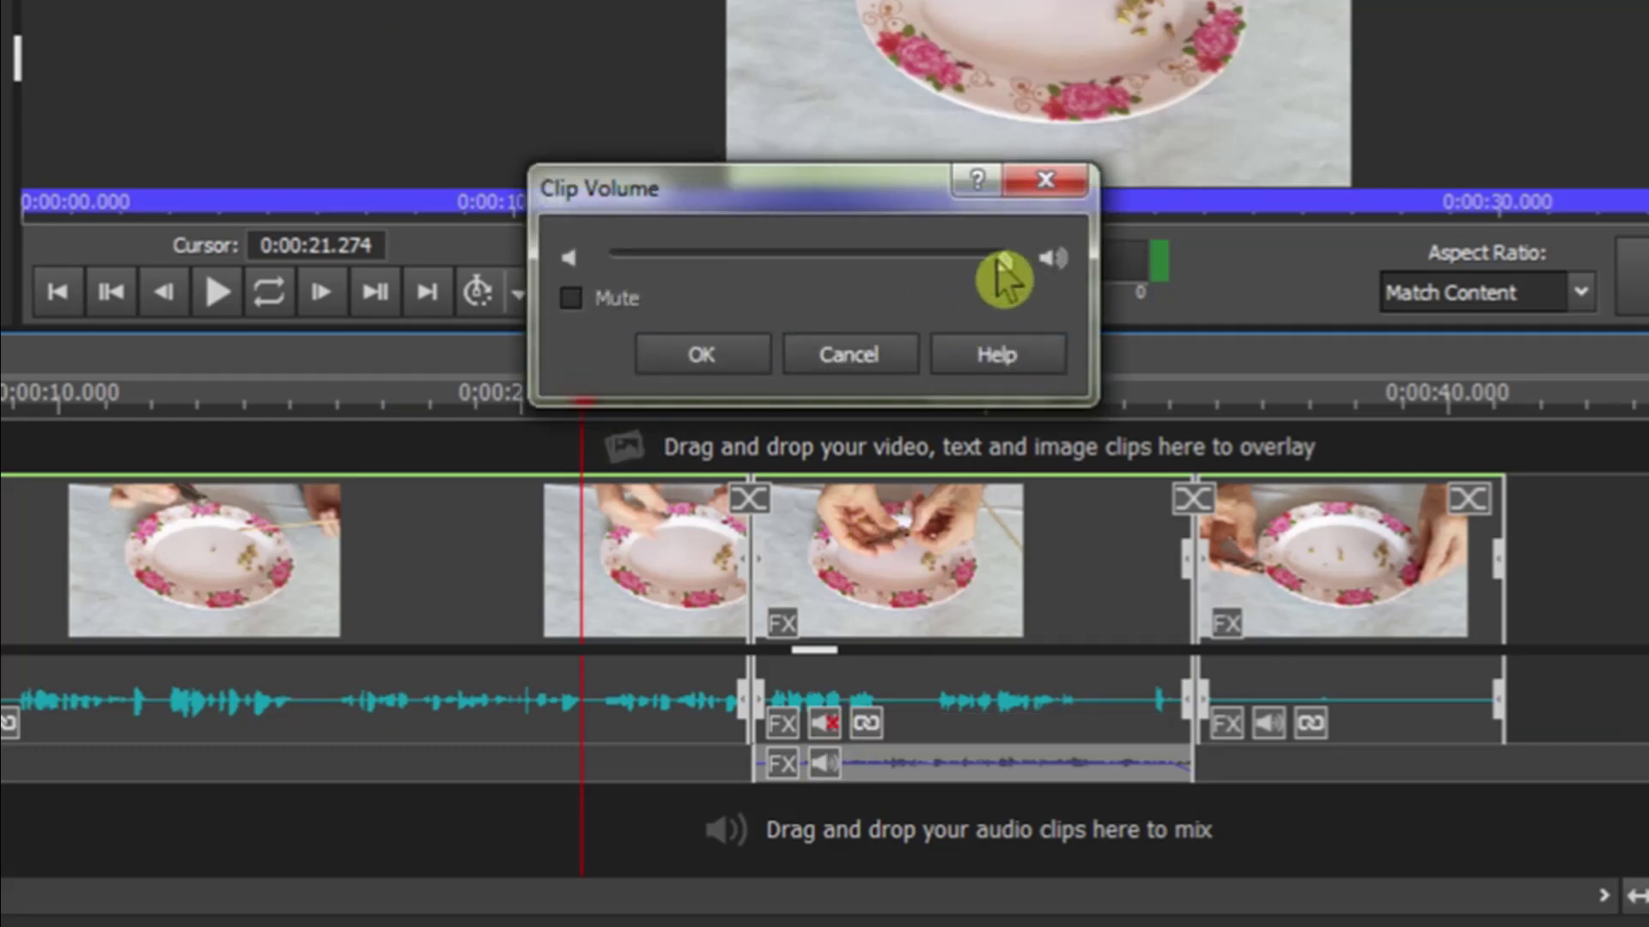
pyautogui.moveTo(1003, 262); pyautogui.dragTo(767, 262)
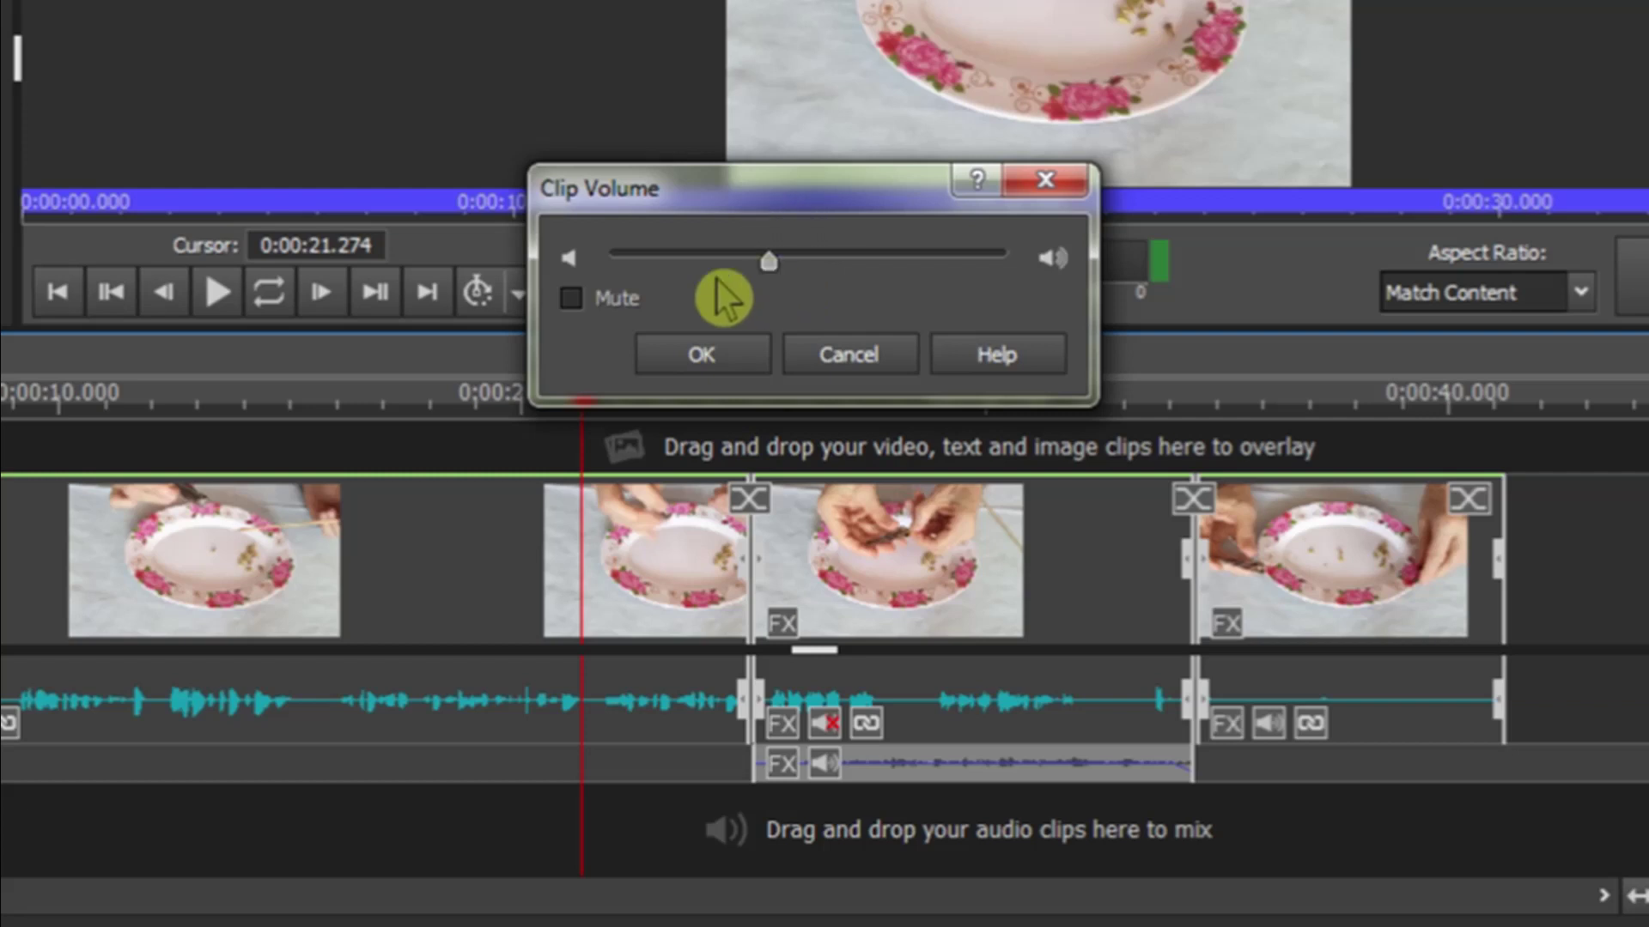
pyautogui.click(704, 365)
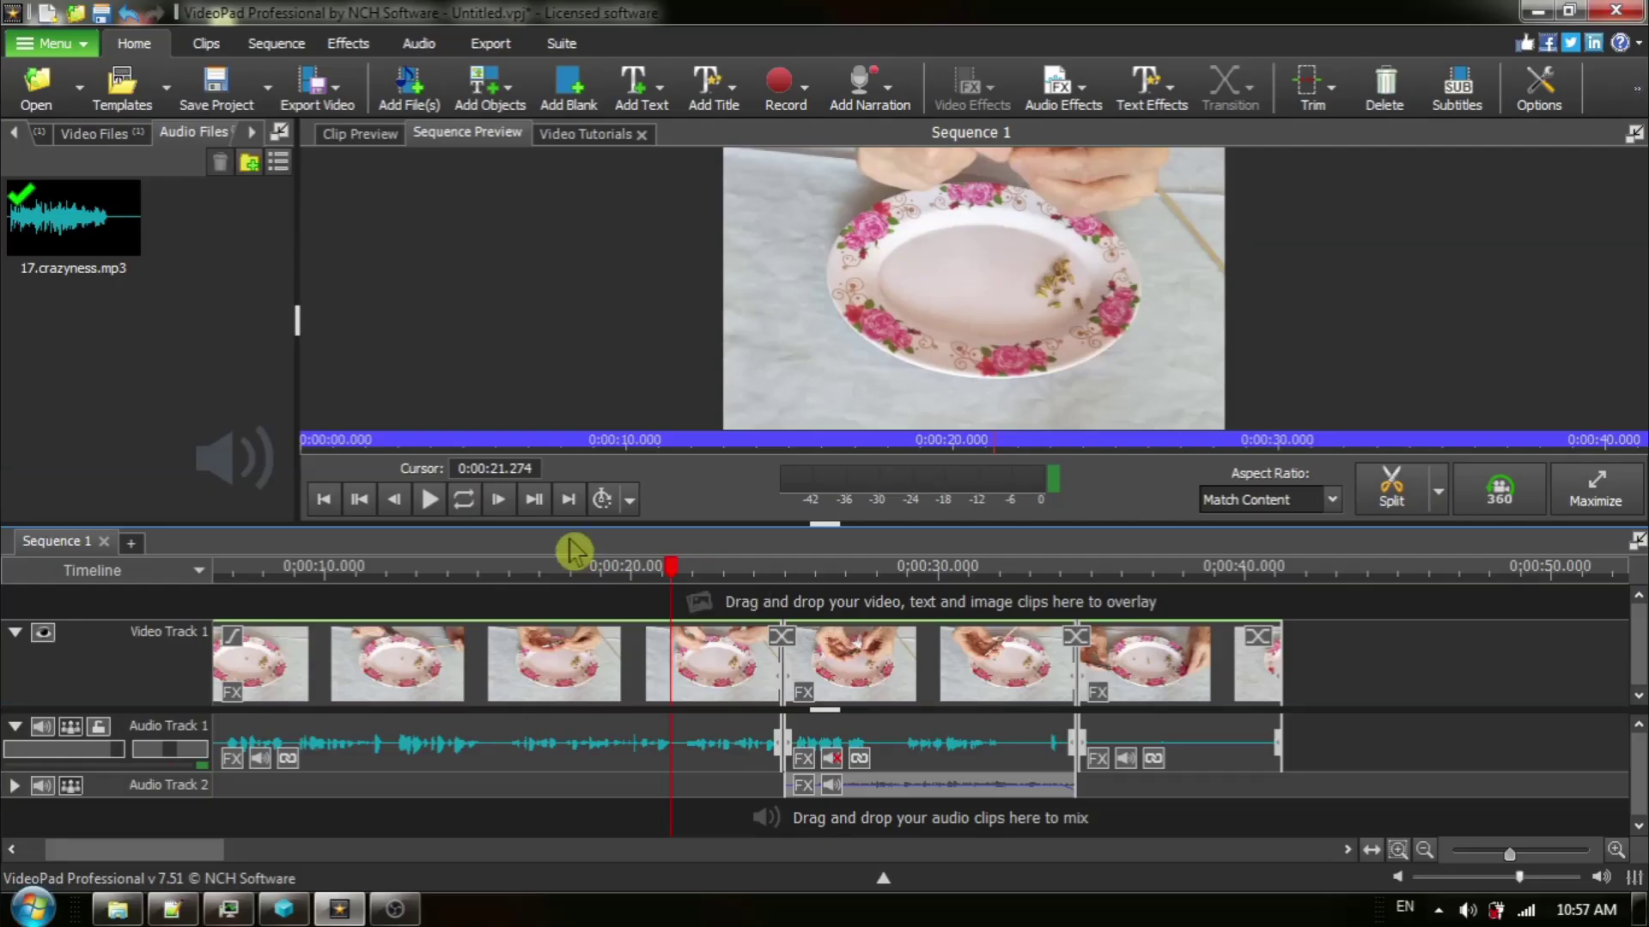
# Step: Play the sequence from about 21 seconds to hear the sound-effect mix
pyautogui.click(425, 503)
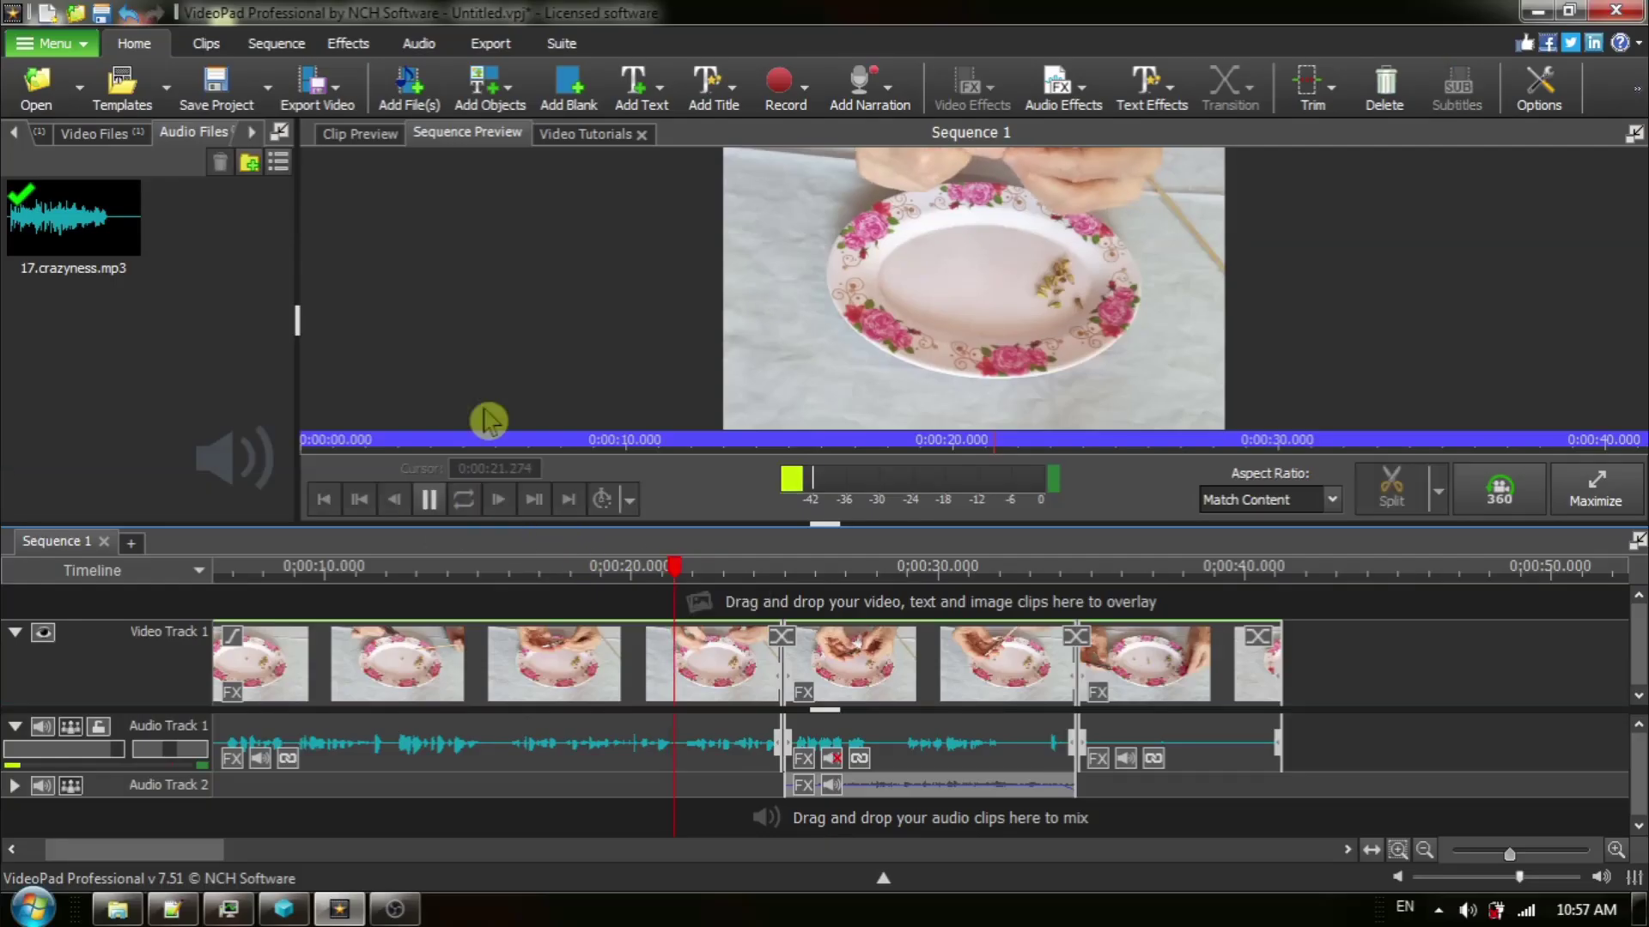